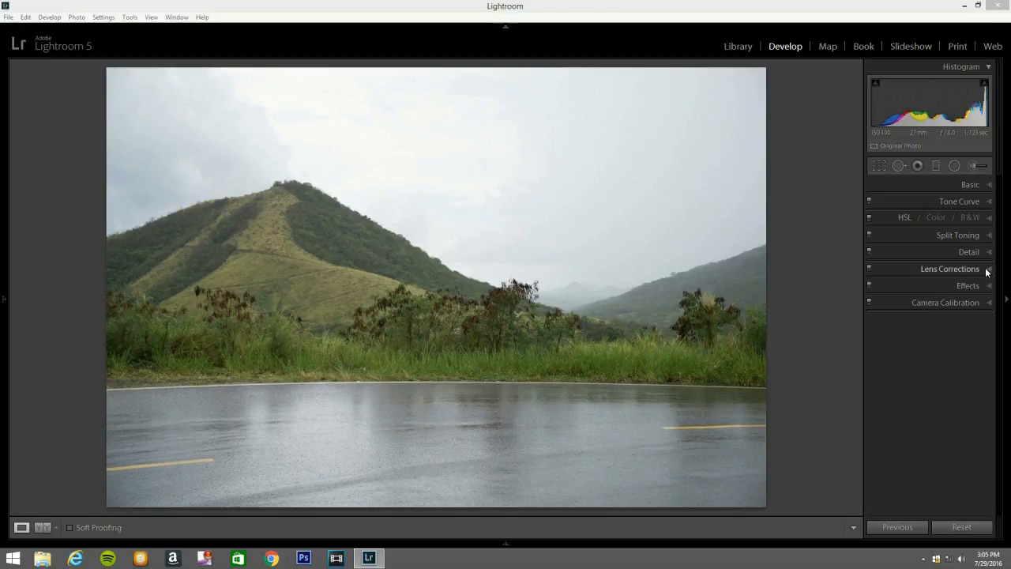
Step: Enable profile corrections, chromatic aberration removal and crop constraint in the photo's lens corrections
click(986, 272)
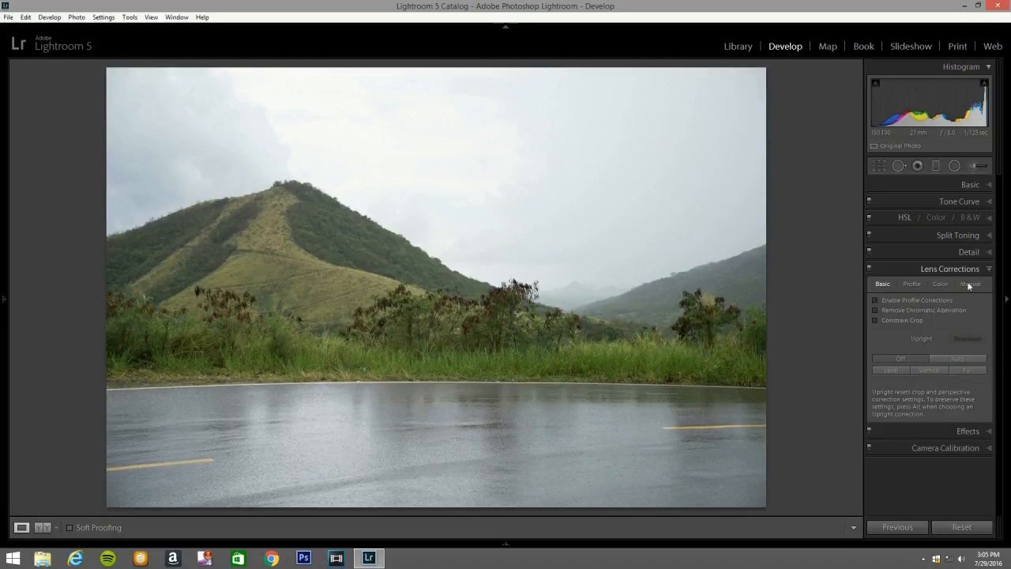
click(875, 300)
click(875, 319)
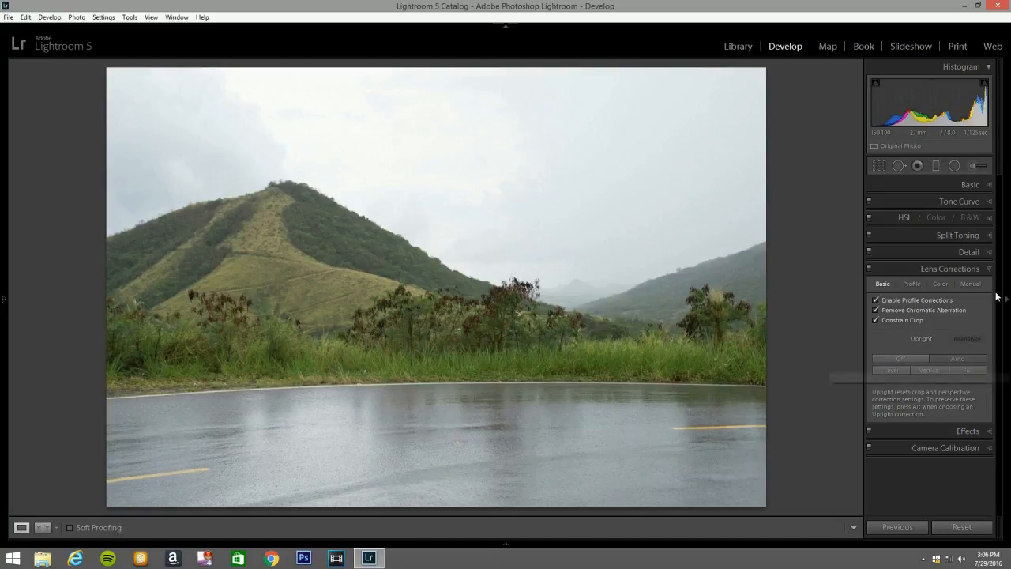
click(987, 268)
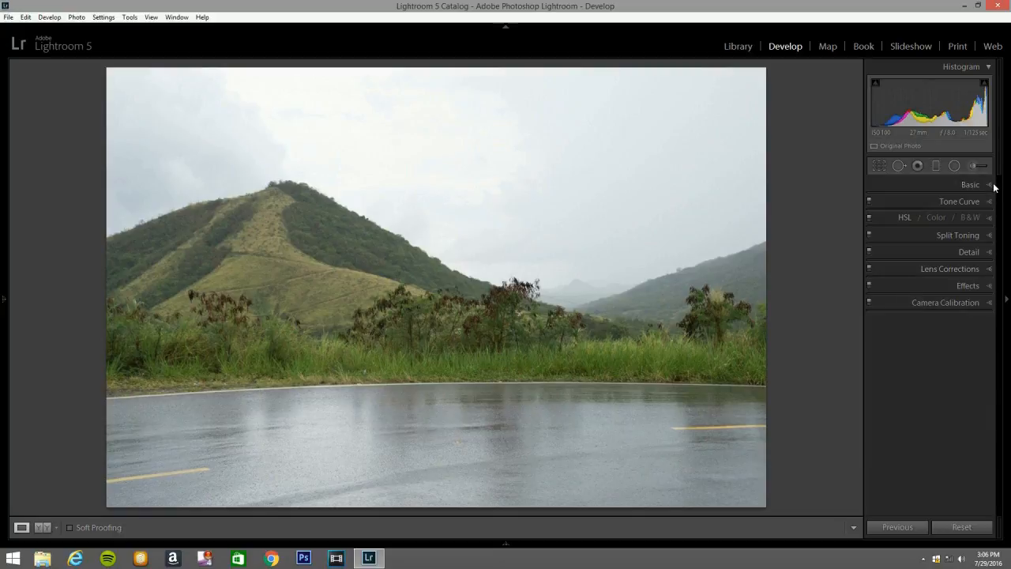
Step: Set the photo's white balance to Daylight and lower its exposure to −0.30
click(989, 186)
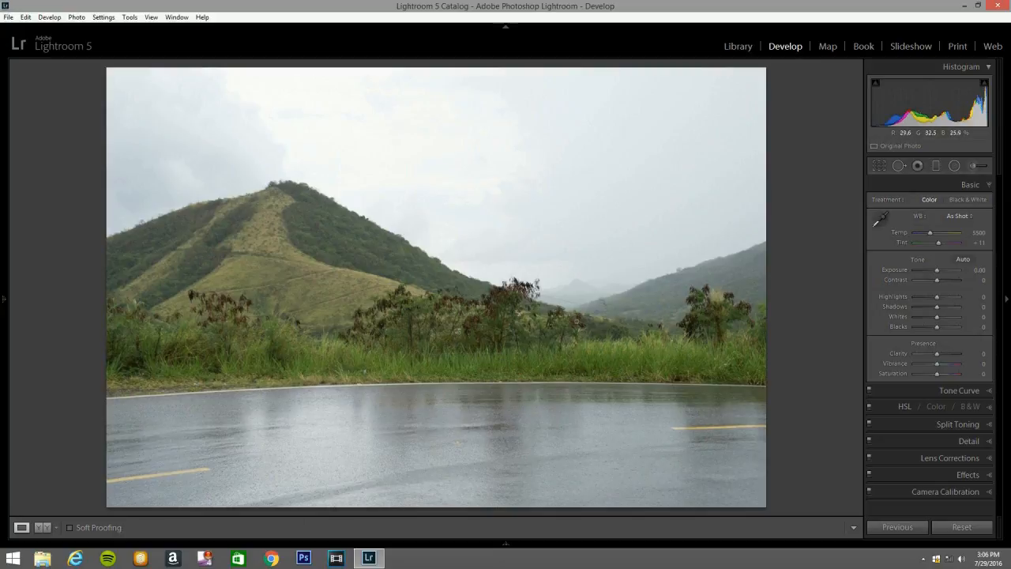
click(957, 216)
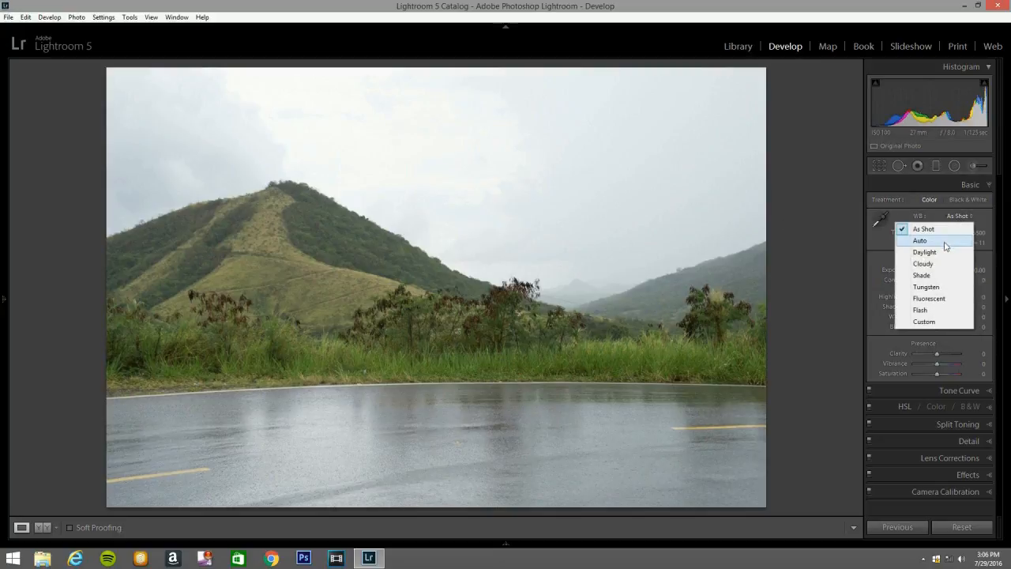
click(944, 252)
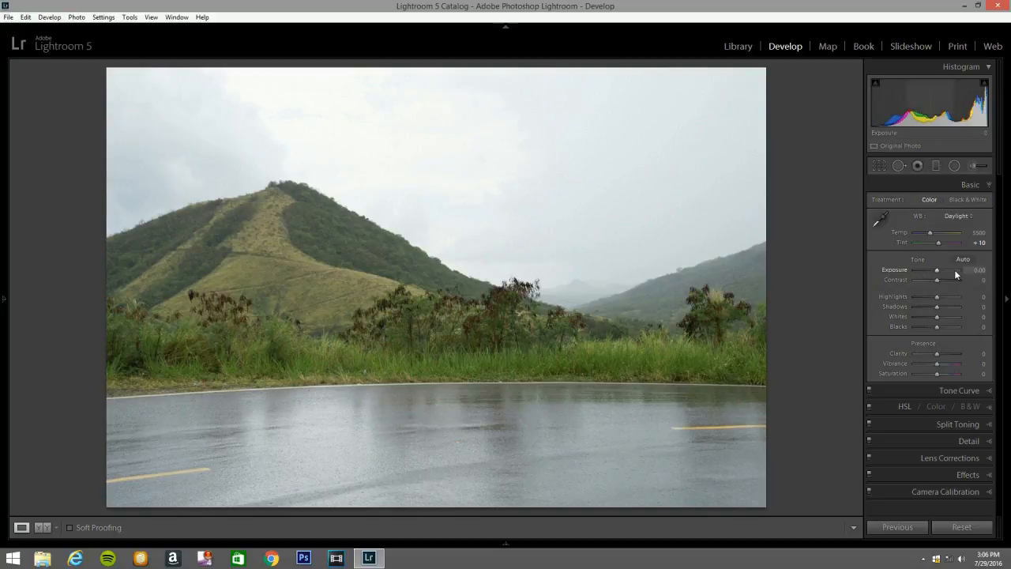
key(Down)
key(Down)
key(Down)
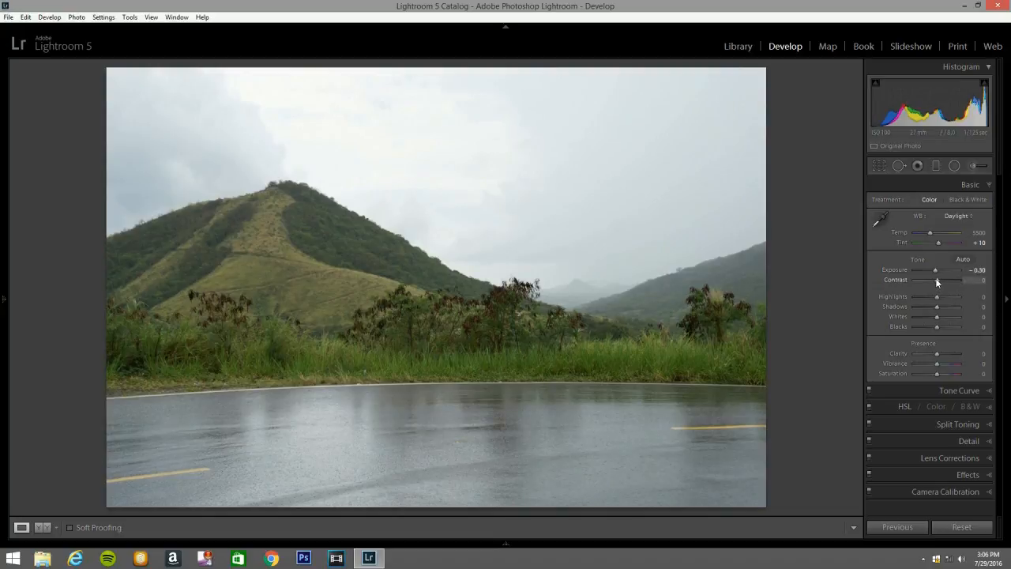
Step: Adjust the photo's tone to Contrast +100, Highlights −100, Shadows +71, Whites +40 and Blacks −71
drag(938, 280, 995, 293)
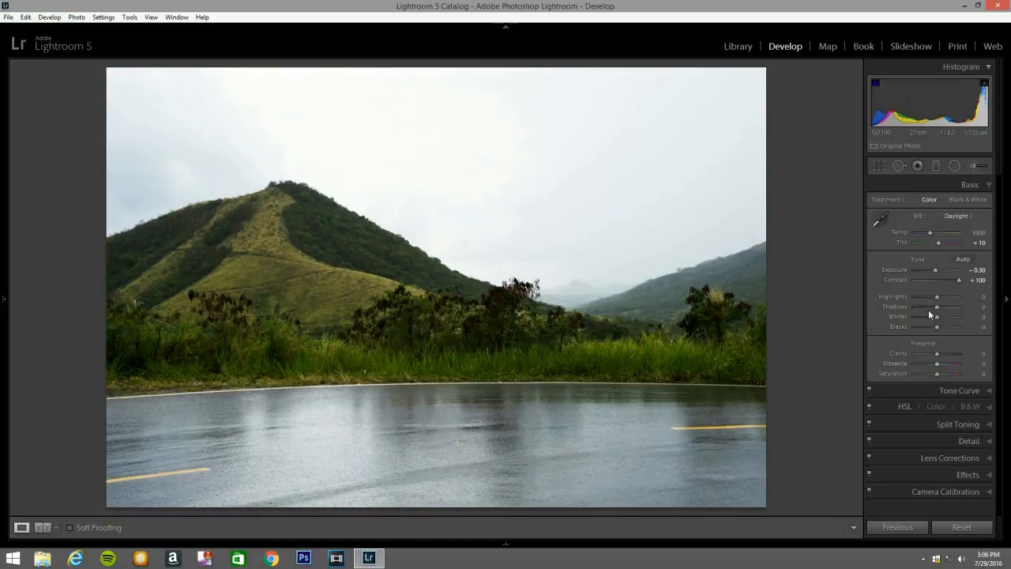
drag(938, 297, 809, 297)
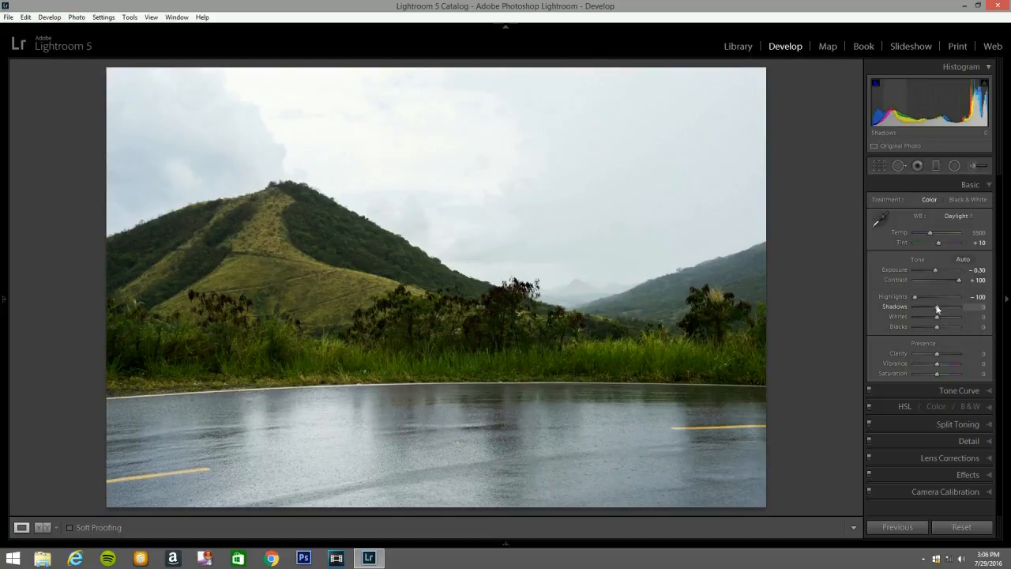
drag(943, 306, 954, 307)
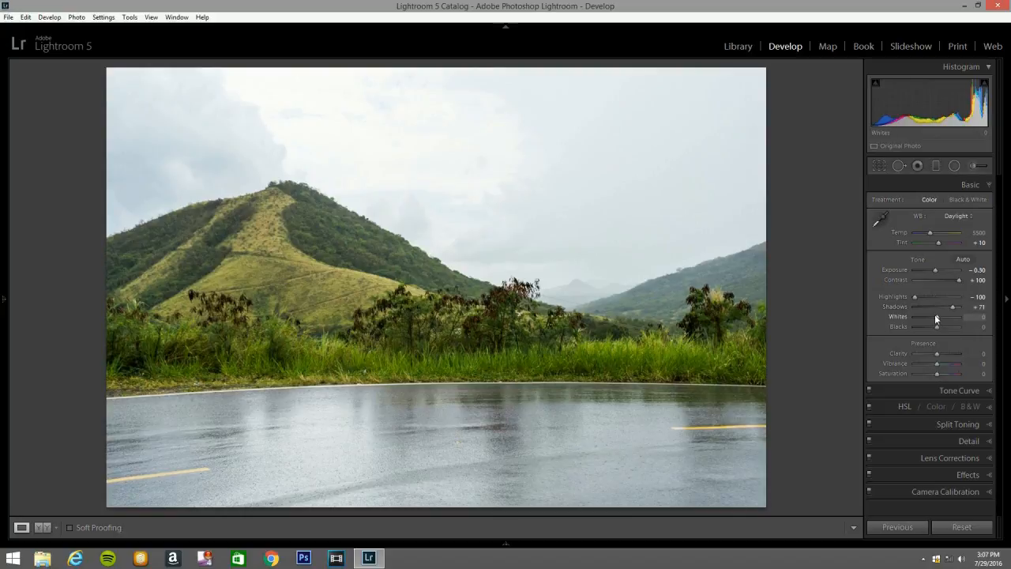
drag(935, 317, 946, 317)
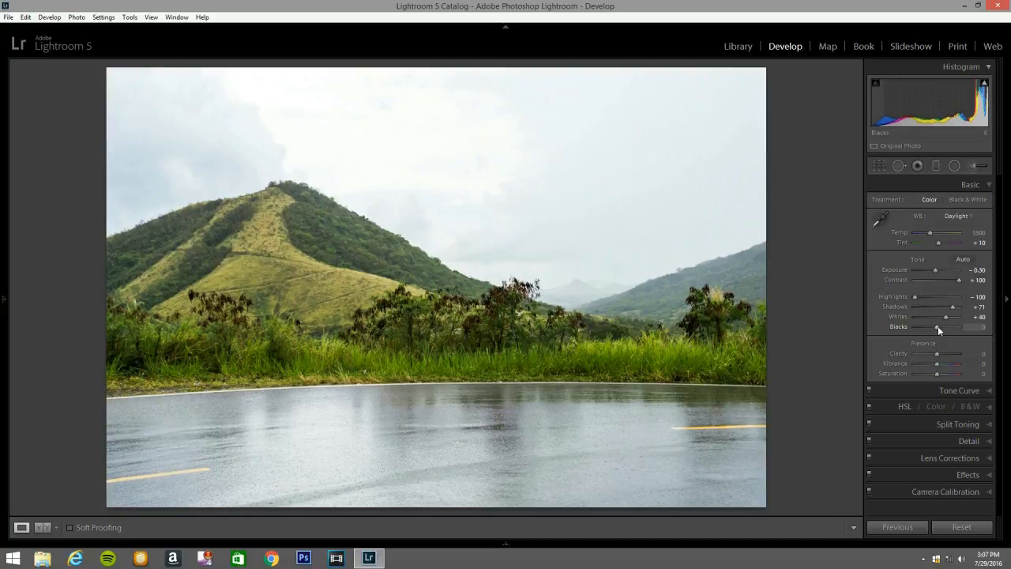
drag(937, 326, 921, 328)
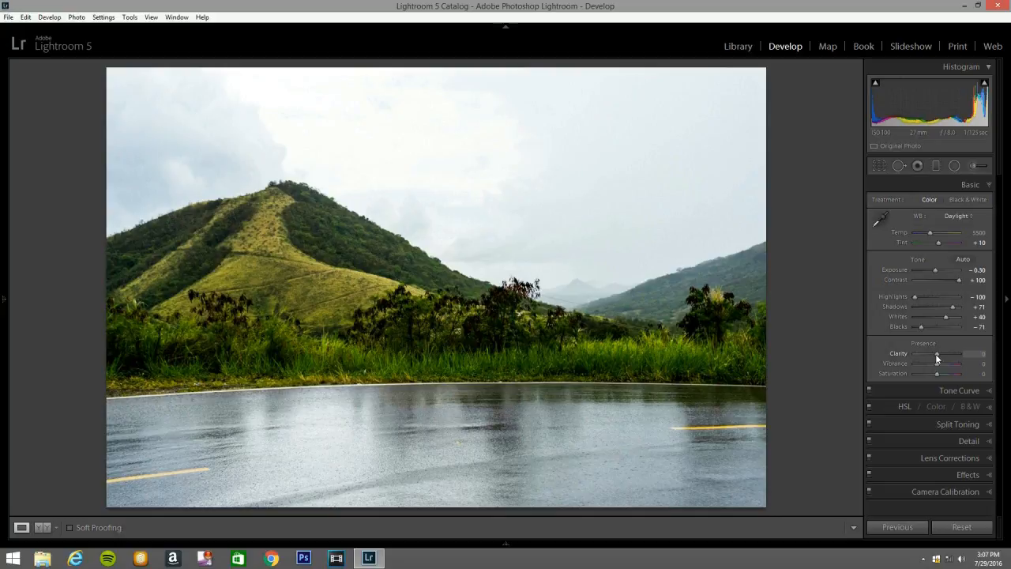
Step: Raise the photo's Clarity to +50 and fine-tune its Vibrance
mouse_move(937, 358)
mouse_down()
mouse_move(949, 355)
mouse_move(941, 361)
mouse_up()
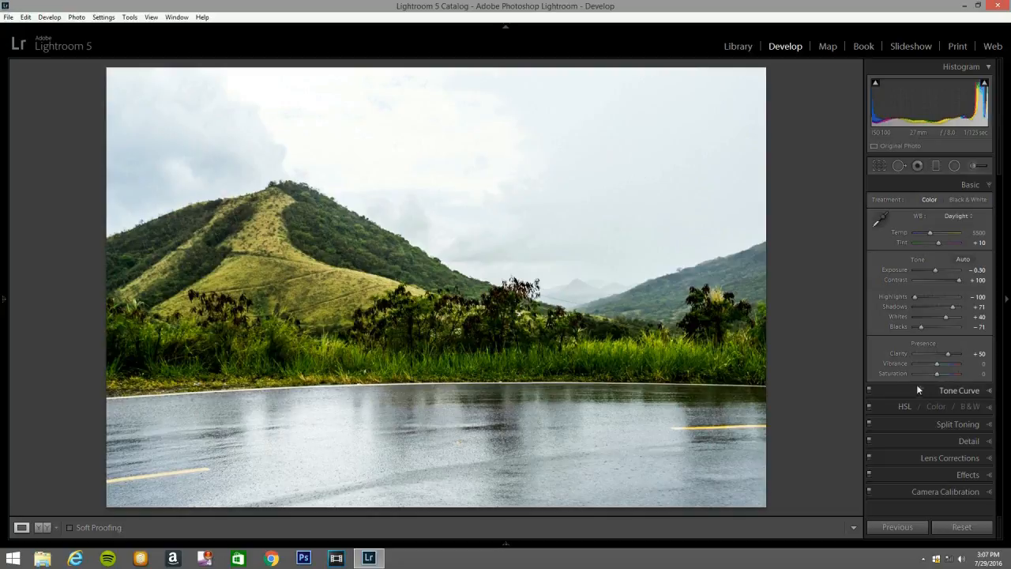
drag(936, 363, 941, 363)
drag(938, 363, 937, 364)
Step: Shape the RGB point curve by adding control points, lifting the midtones, pulling the highlights down and slightly raising the black point
click(986, 391)
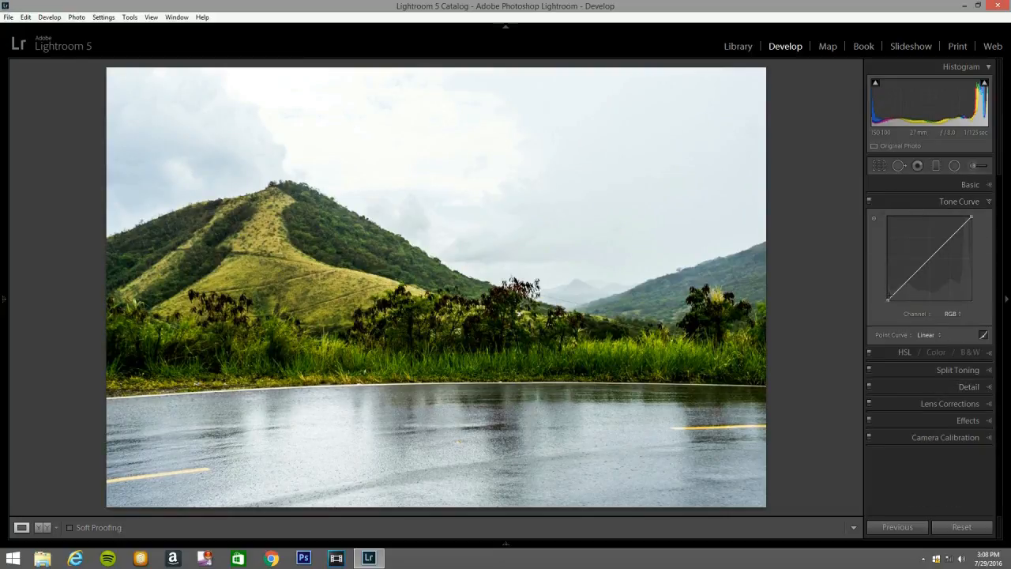
drag(895, 293, 931, 252)
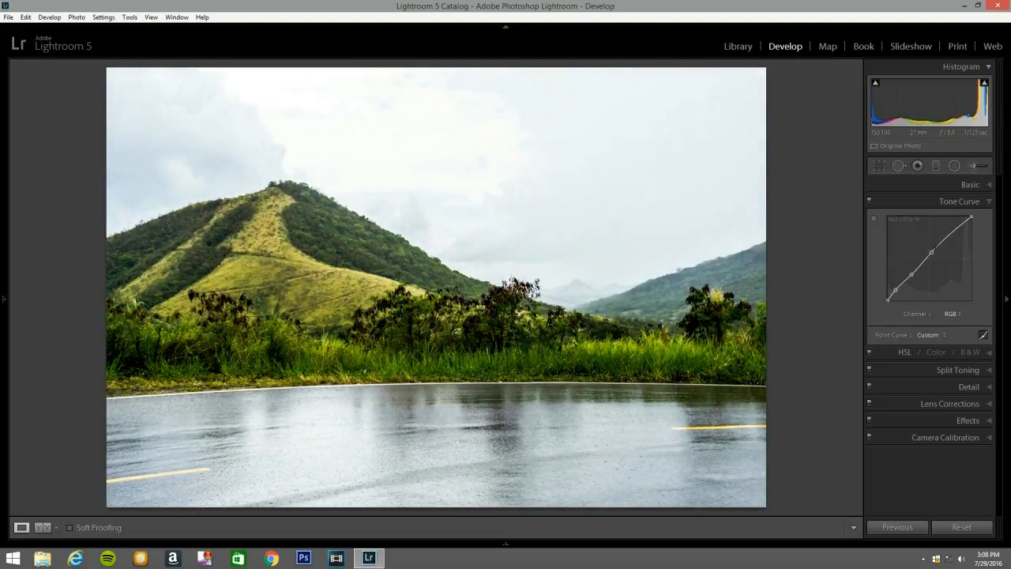
click(954, 230)
drag(955, 231, 956, 234)
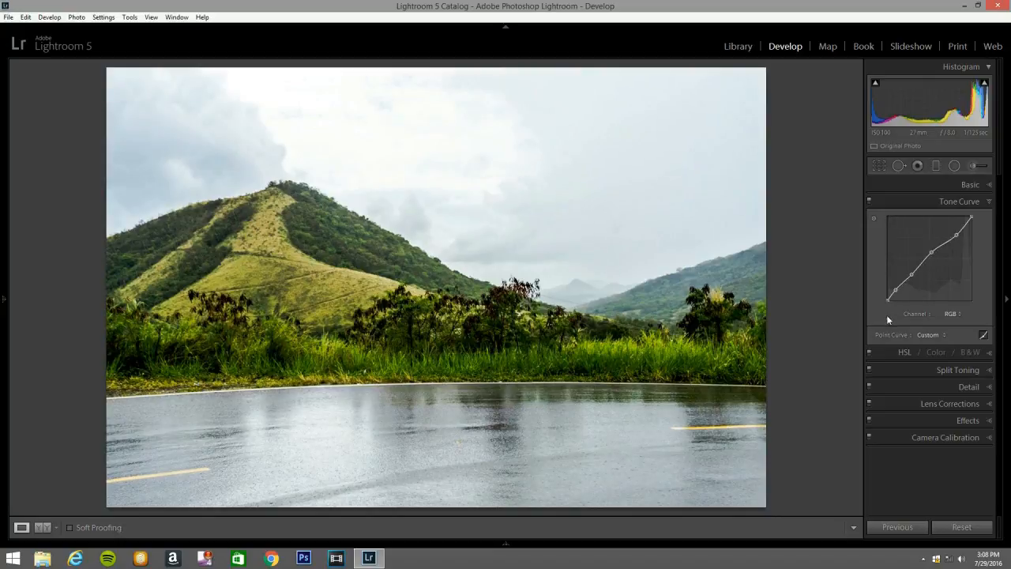
drag(889, 298, 888, 297)
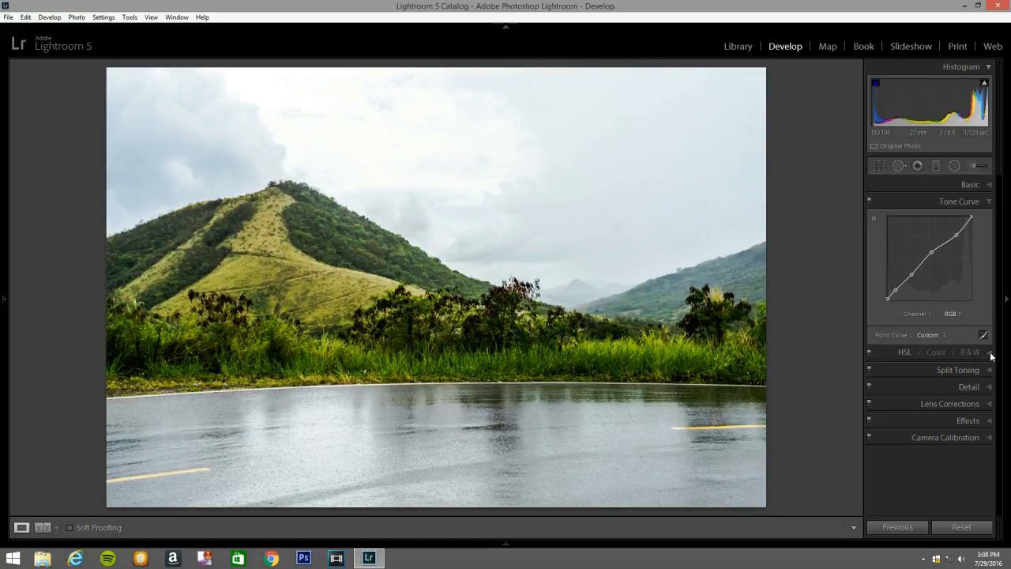
Step: Reduce the HSL saturation to Orange −69, Yellow −62, Green −60, Aqua −60 and Blue −69
click(986, 357)
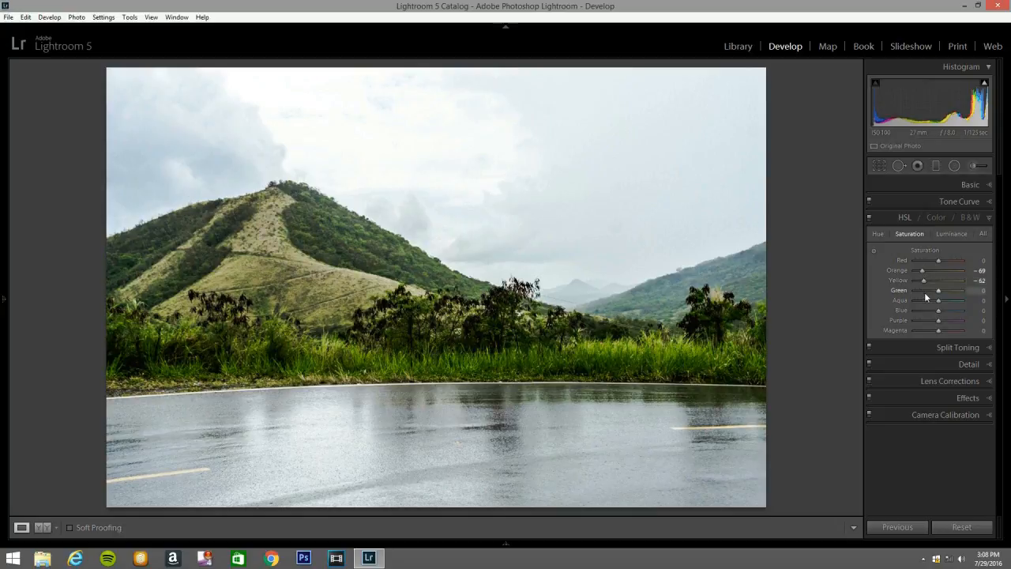
drag(938, 291, 923, 291)
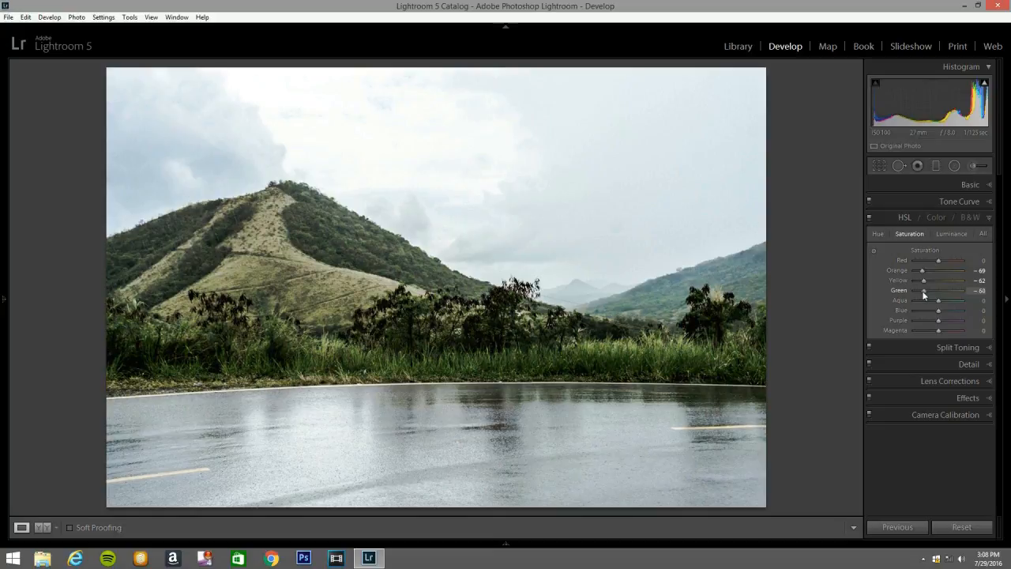
drag(938, 301, 924, 301)
drag(939, 312, 926, 316)
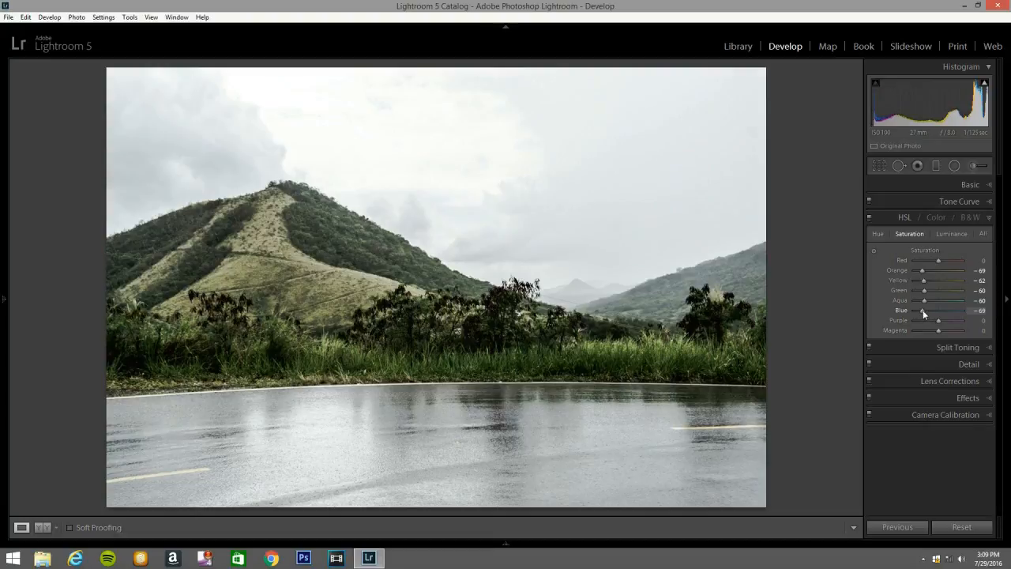
Step: Fine-tune the blue and orange saturation and lower the saturation of the purples and magentas
drag(923, 311, 924, 312)
drag(941, 320, 934, 324)
drag(939, 331, 929, 331)
drag(922, 272, 923, 273)
Step: Set the HSL luminance to +78 for Green and −100 for Aqua
click(953, 234)
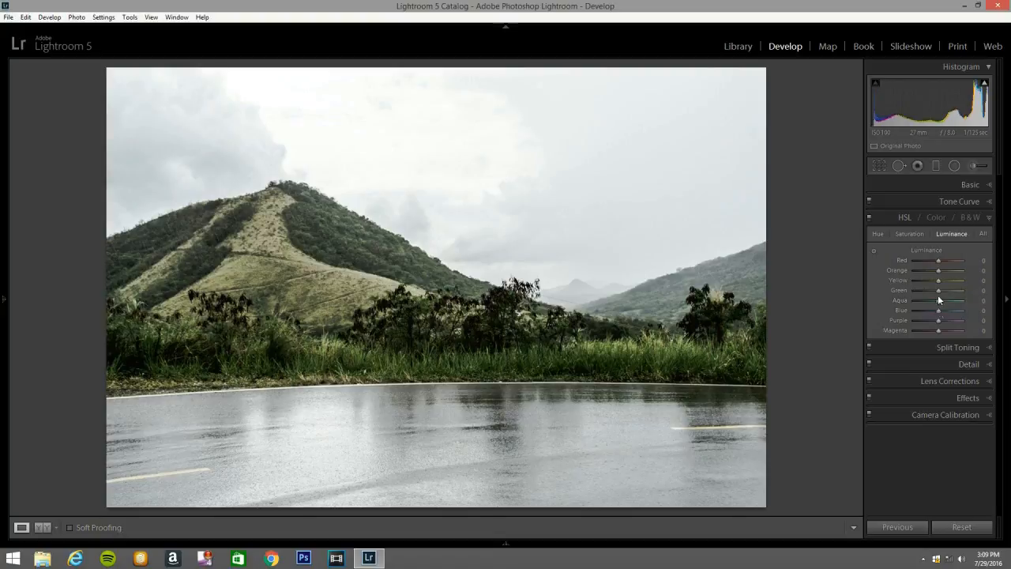
drag(938, 290, 961, 289)
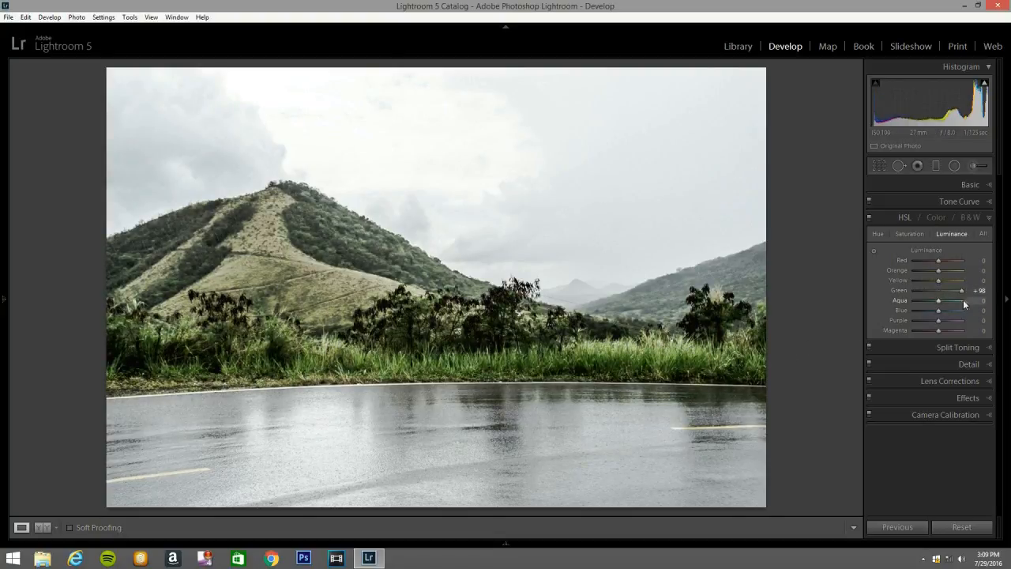
drag(959, 289, 955, 290)
drag(939, 300, 907, 299)
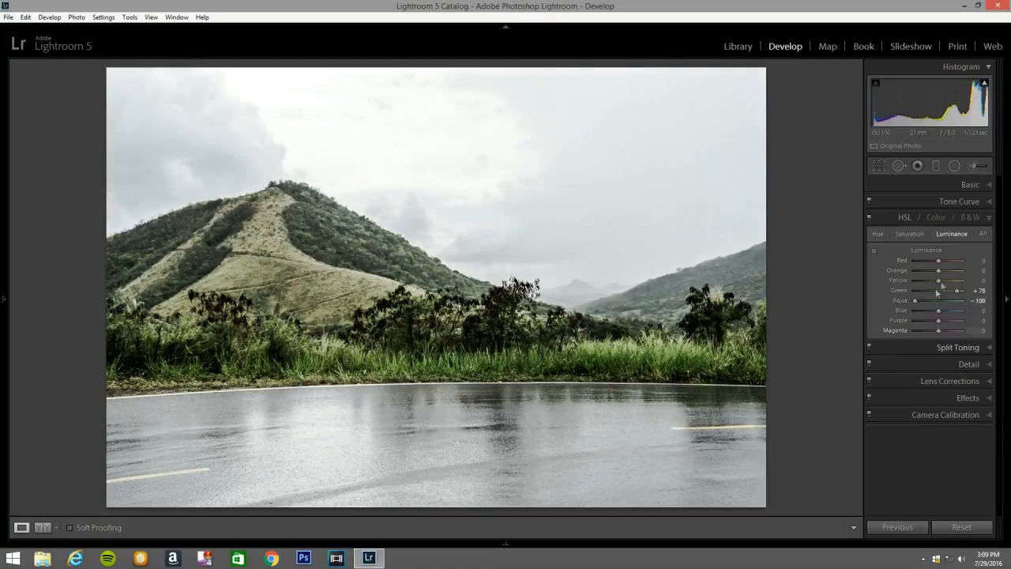
Step: Sharpen the photo with Amount 70, Radius 1.5, Detail 20 and Masking 49
click(988, 349)
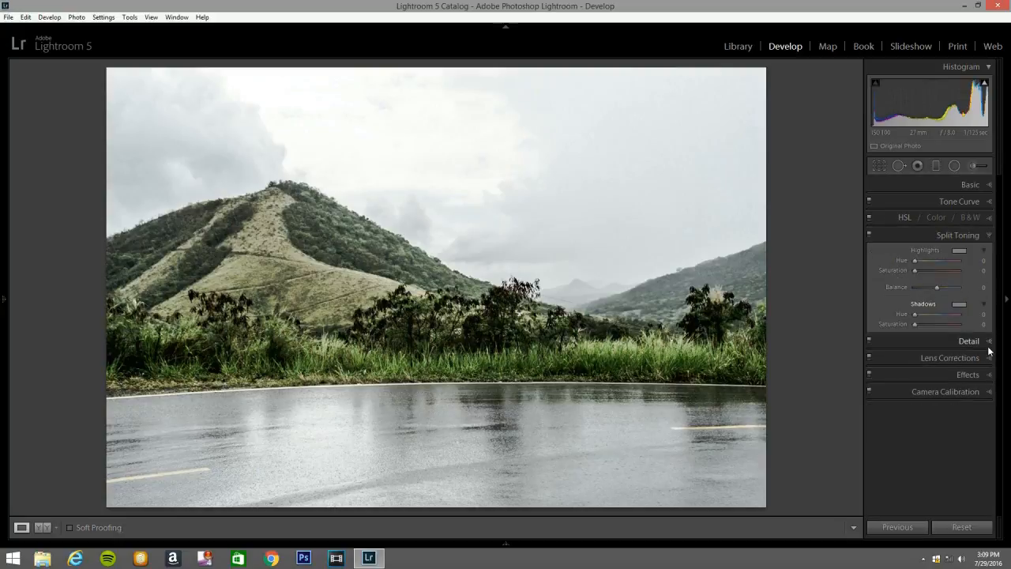
click(990, 343)
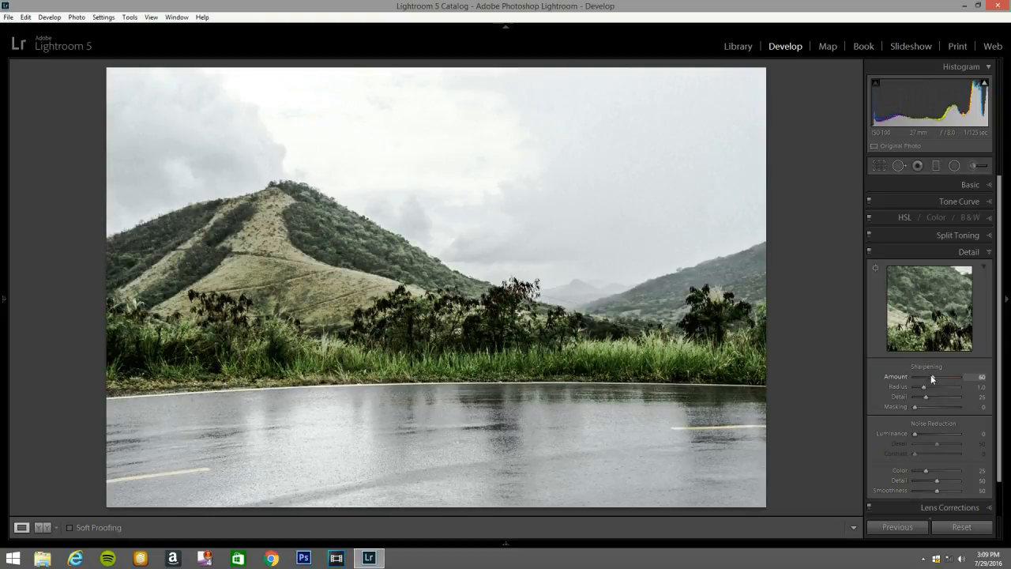
drag(930, 374, 933, 386)
drag(925, 397, 922, 397)
key(alt)
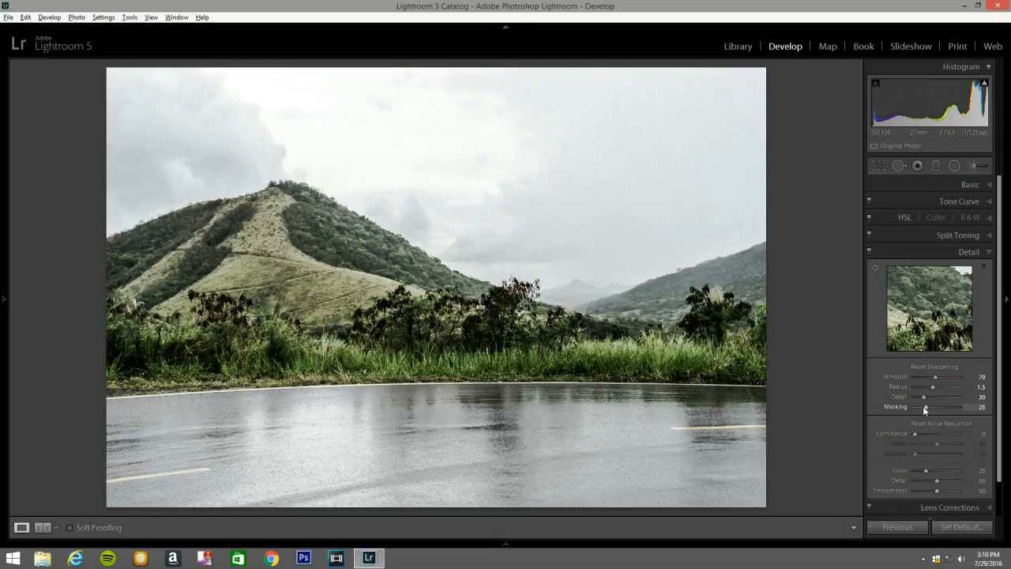
drag(922, 406, 936, 406)
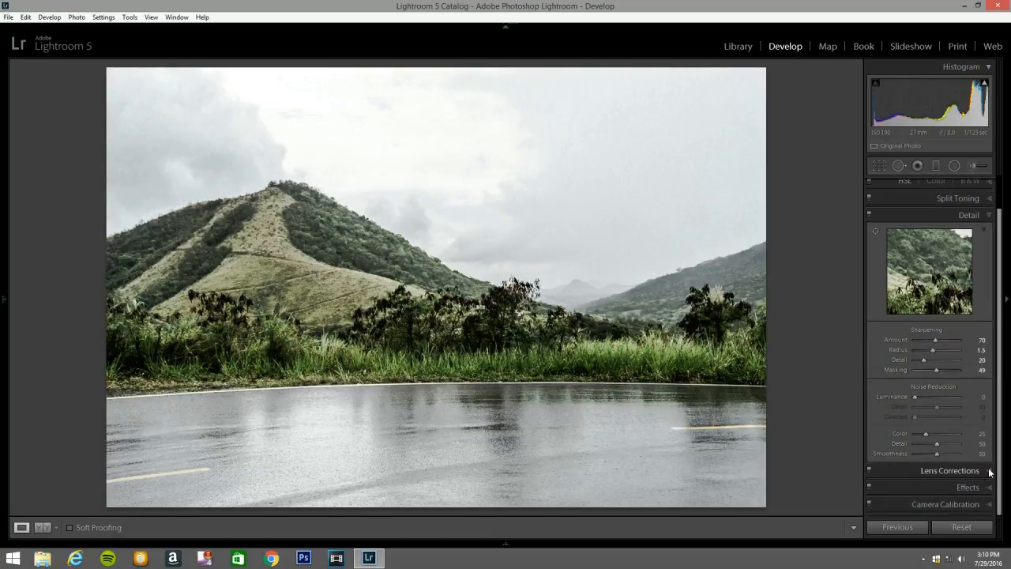
Step: Add a post-crop vignette with Amount −17 and set the camera calibration's Blue Primary saturation to +12
click(987, 471)
click(986, 432)
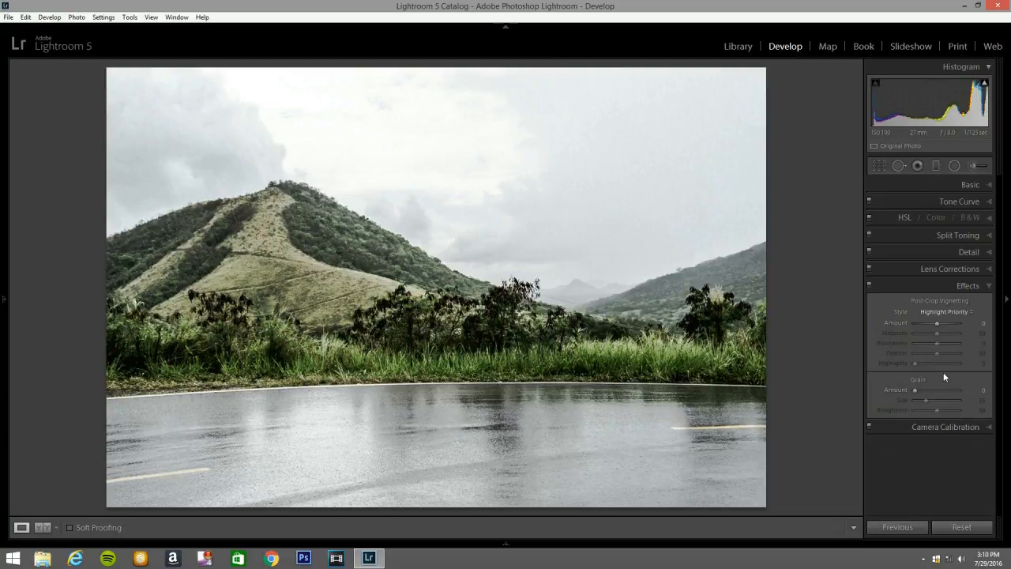
drag(937, 323, 930, 323)
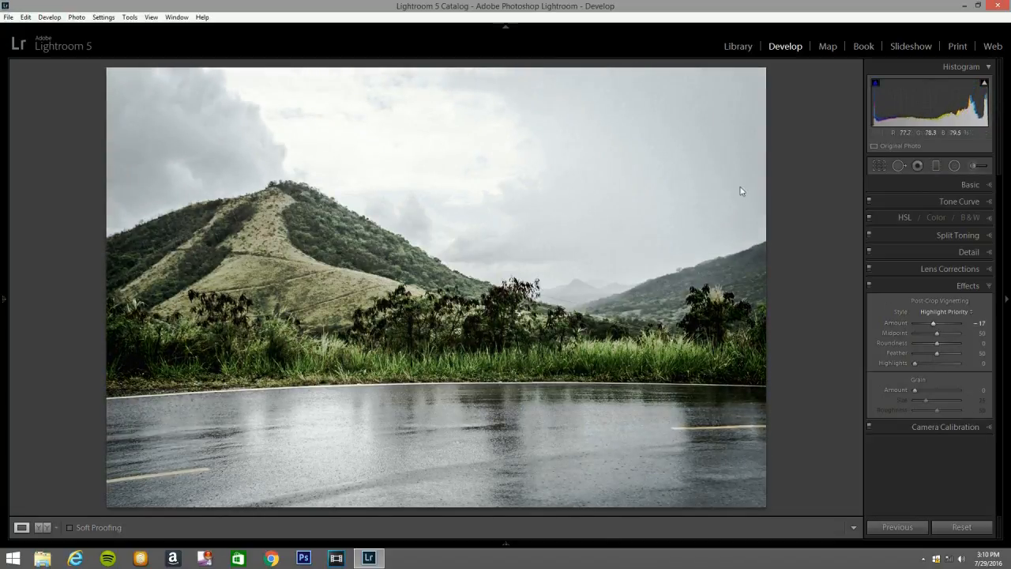
click(987, 427)
drag(937, 477, 939, 477)
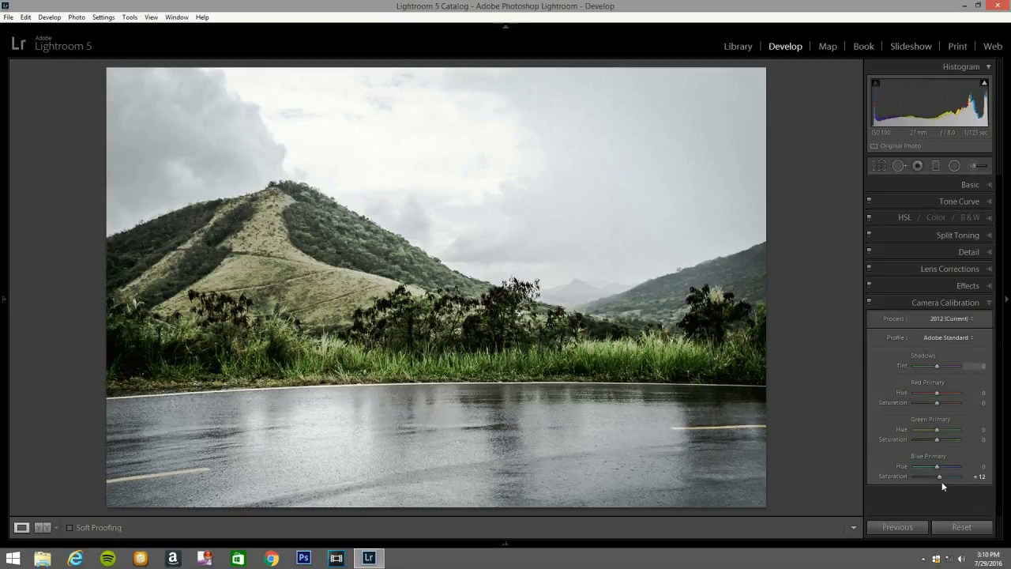
Step: Set up an adjustment brush with the Exposure effect at −0.19 and size 13.0, and hide the edit pins
click(975, 167)
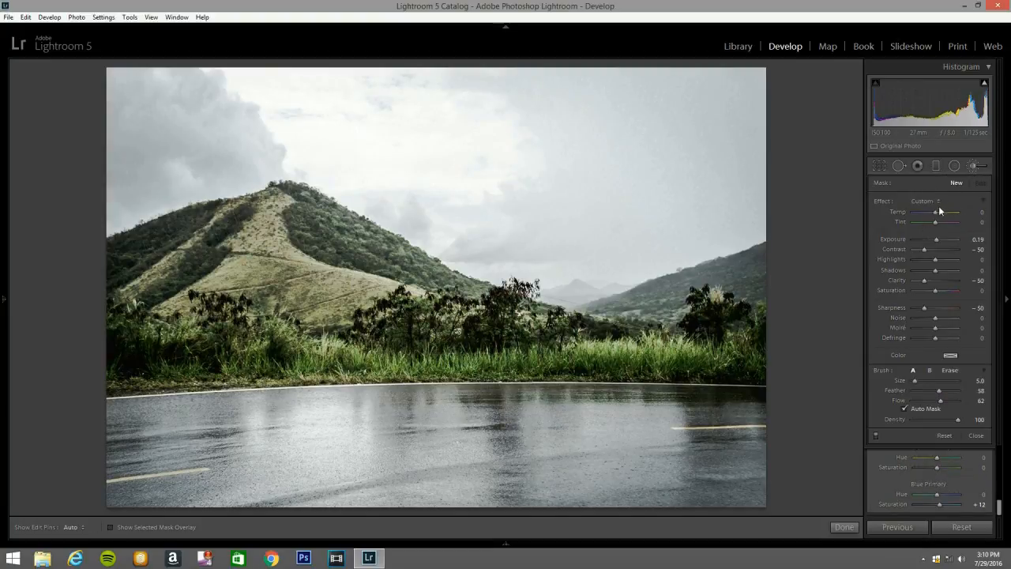
click(923, 200)
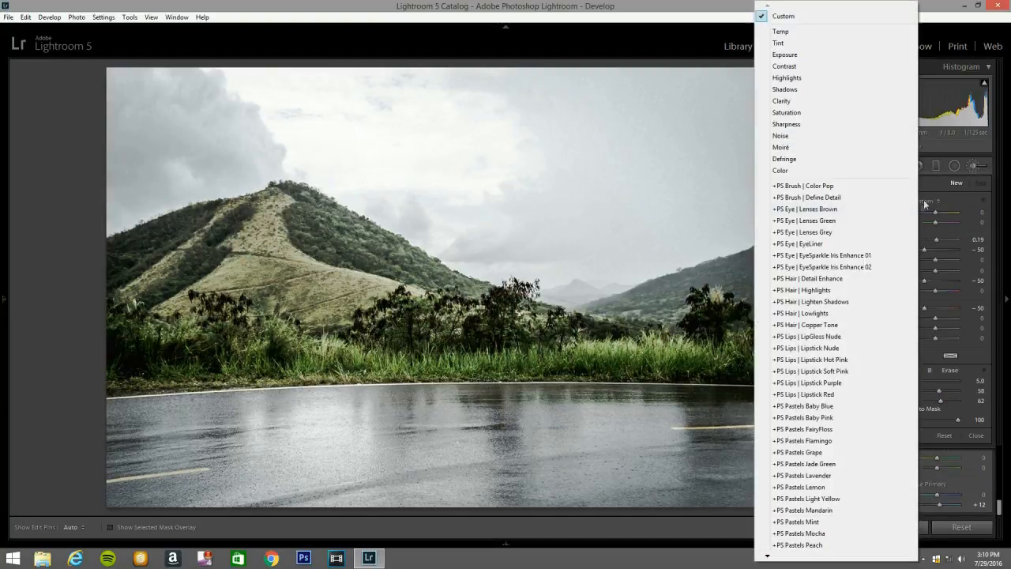
click(826, 54)
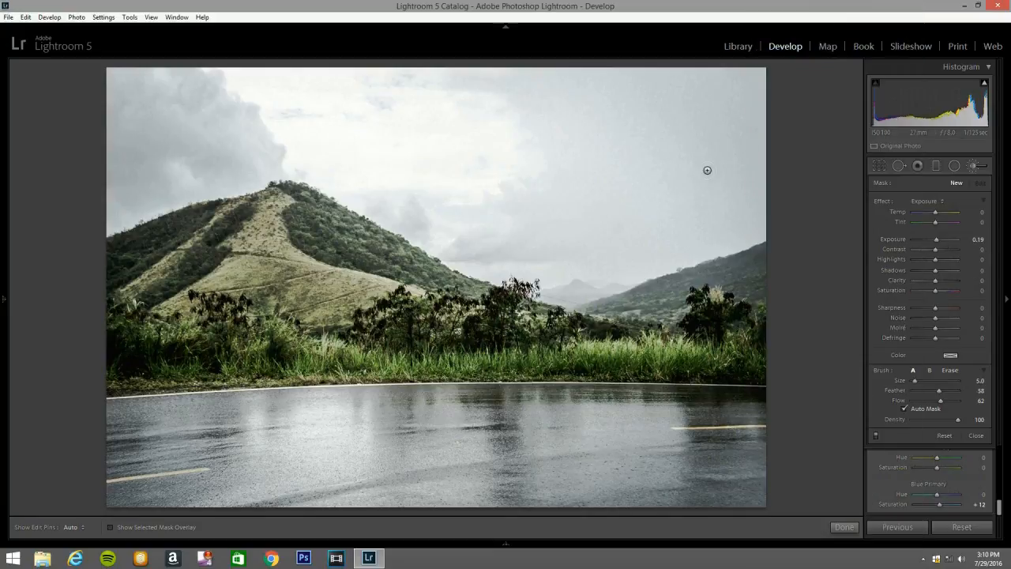
scroll(443, 139, up, 4)
scroll(442, 139, up, 4)
drag(936, 238, 934, 239)
key(h)
Step: Paint the exposure mask over the entire sky down to the mountain ridges, with the mask overlay shown
mouse_move(111, 100)
mouse_down()
mouse_move(111, 174)
mouse_move(111, 164)
mouse_up()
key(o)
mouse_move(197, 108)
mouse_down()
mouse_move(95, 77)
mouse_move(278, 87)
mouse_move(640, 79)
mouse_move(600, 64)
mouse_move(647, 75)
mouse_move(383, 105)
mouse_move(229, 142)
mouse_move(553, 138)
mouse_move(159, 166)
mouse_move(264, 172)
mouse_move(118, 201)
mouse_move(105, 157)
mouse_move(90, 154)
mouse_move(95, 208)
mouse_move(135, 192)
mouse_up()
mouse_move(596, 129)
mouse_down()
mouse_move(577, 100)
mouse_move(885, 86)
mouse_move(720, 78)
mouse_move(686, 110)
mouse_move(699, 174)
mouse_move(734, 201)
mouse_move(608, 162)
mouse_move(545, 177)
mouse_move(760, 181)
mouse_move(758, 217)
mouse_move(703, 228)
mouse_move(699, 246)
mouse_move(544, 266)
mouse_move(616, 216)
mouse_up()
mouse_move(514, 171)
mouse_down()
mouse_move(444, 163)
mouse_move(407, 175)
mouse_move(435, 204)
mouse_move(324, 188)
mouse_move(339, 206)
mouse_move(498, 243)
mouse_move(450, 251)
mouse_move(498, 269)
mouse_move(418, 241)
mouse_move(513, 196)
mouse_up()
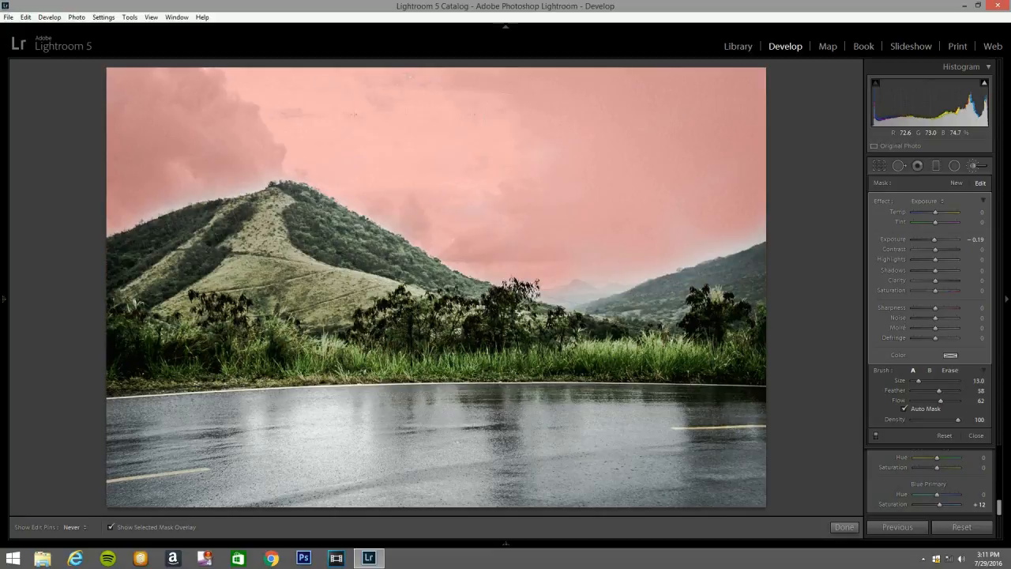
mouse_move(289, 183)
mouse_down()
mouse_move(169, 213)
mouse_move(135, 200)
mouse_up()
mouse_move(552, 262)
mouse_down()
mouse_move(632, 272)
mouse_move(756, 222)
mouse_up()
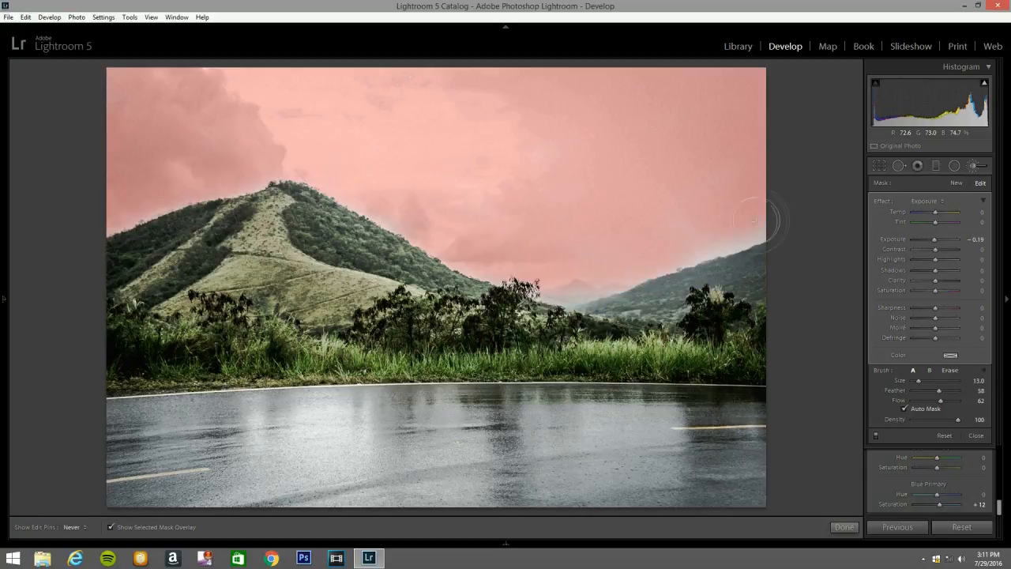
Step: Complete the sky mask along the ridges and distant hills with brush size 4.0, and hide the mask overlay
key(h)
scroll(471, 92, down, 5)
key(h)
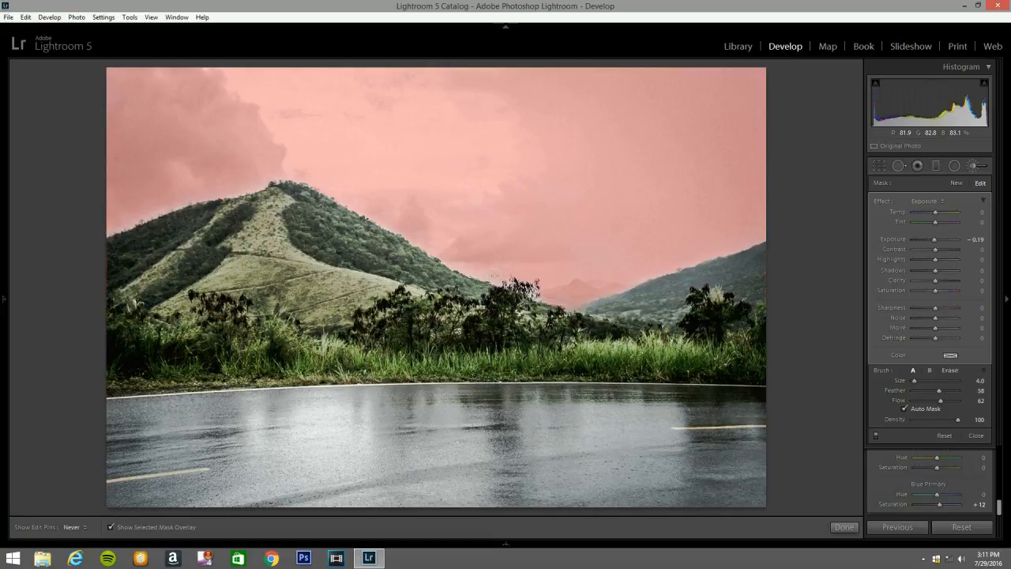
key(h)
key(o)
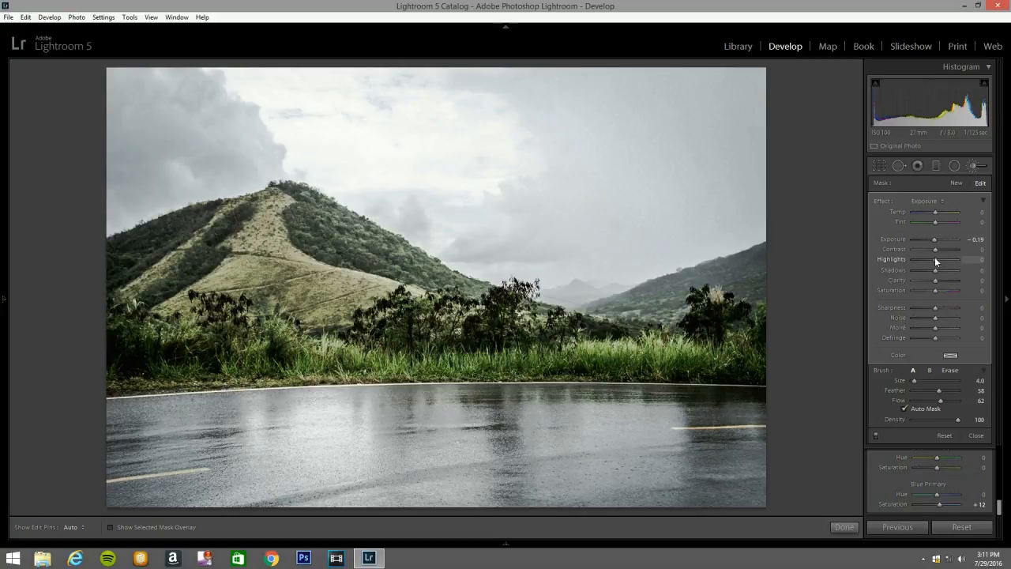
Step: Darken the masked sky with Exposure −0.57, Highlights −100 and Shadows −100
drag(933, 257, 845, 264)
drag(931, 239, 928, 239)
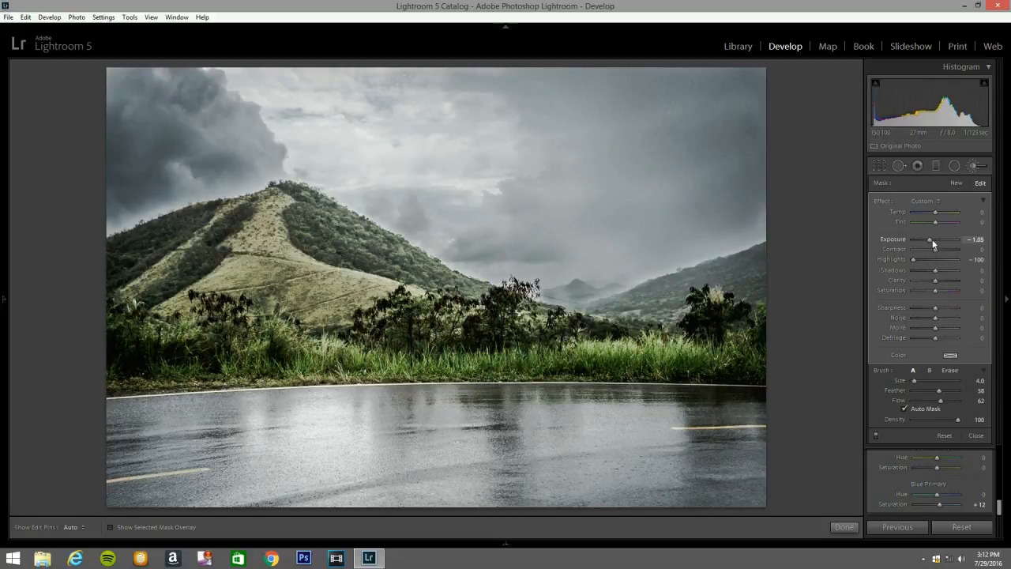
drag(931, 238, 934, 238)
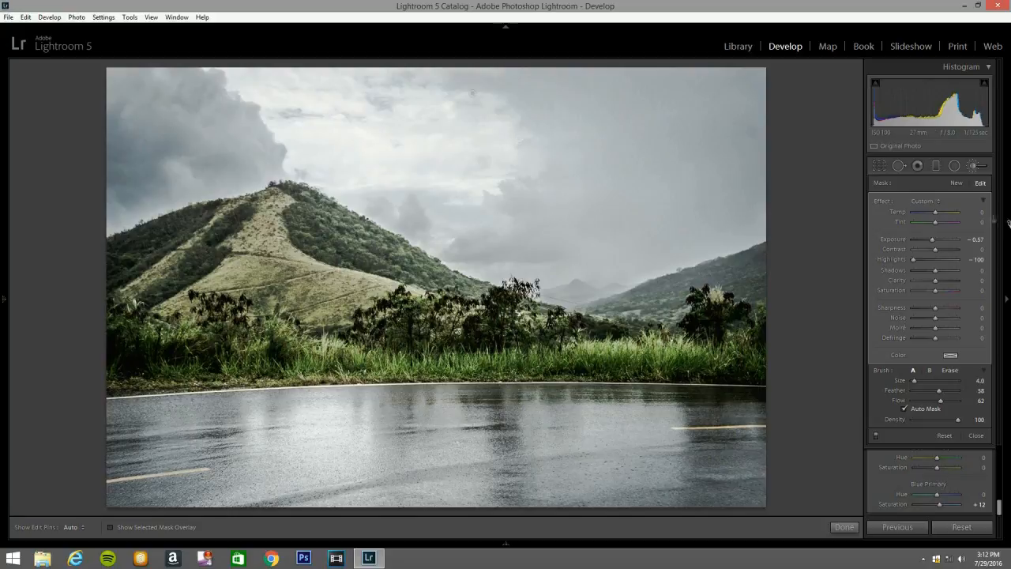
drag(930, 271, 916, 270)
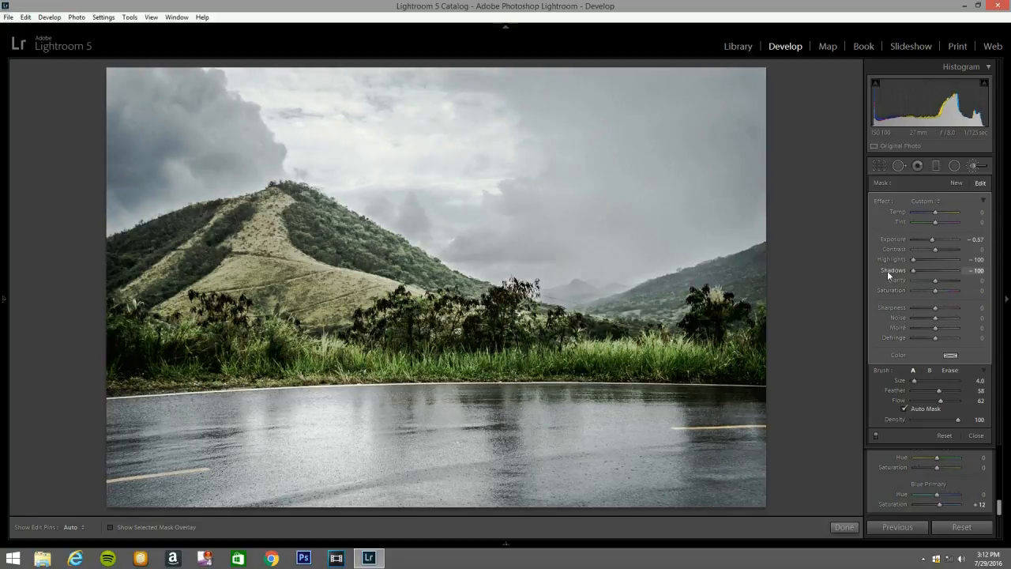
Step: Paint a second sky mask with a new Exposure −0.19 brush at size 11.0, refining it near the hills at size 3.0
click(974, 167)
click(974, 167)
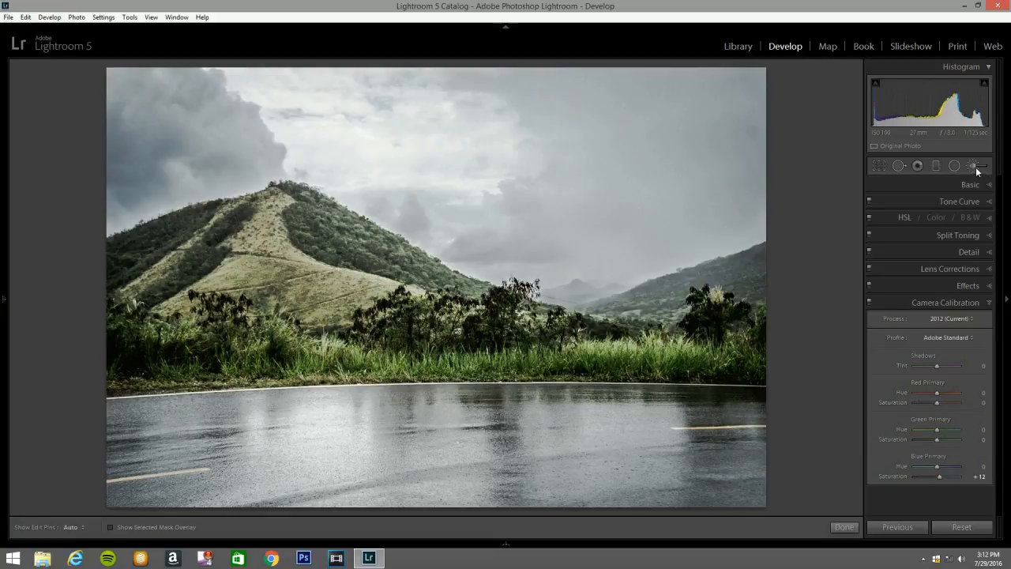
scroll(412, 107, up, 3)
key(h)
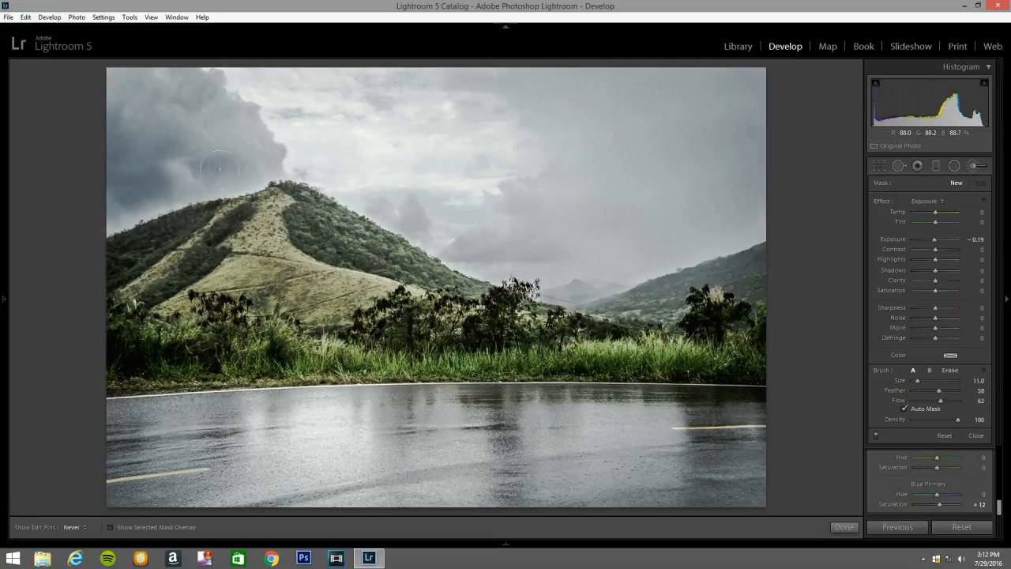
drag(175, 118, 204, 104)
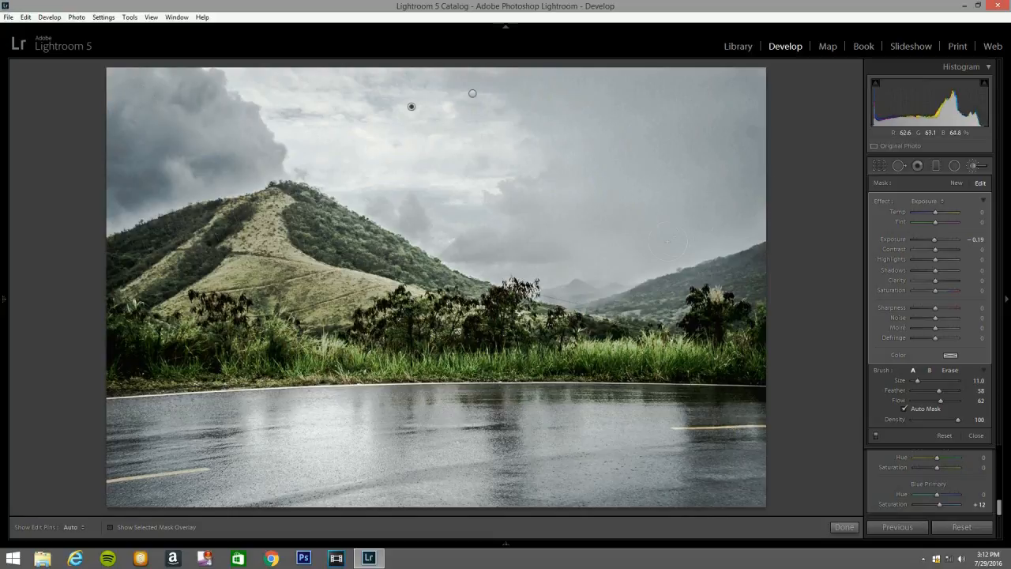
key(h)
key(h)
key(h)
key(h)
key(h)
key(h)
key(h)
key(h)
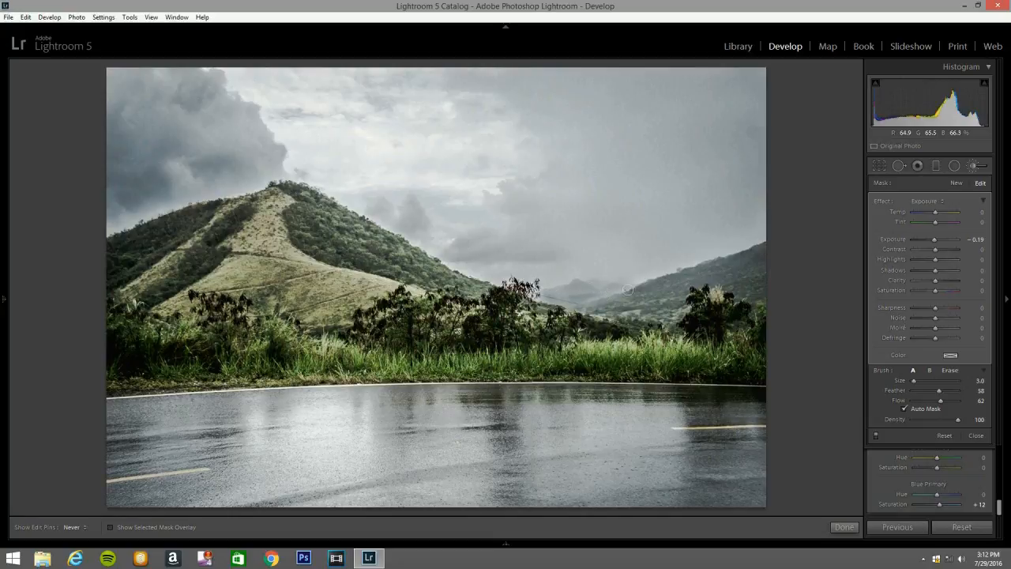
Step: Increase the brush size to 7.0, set the second sky mask's Highlights to −100 and close the adjustment brush
key(h)
key(bracketright)
key(bracketright)
key(bracketright)
key(bracketright)
drag(907, 263, 872, 260)
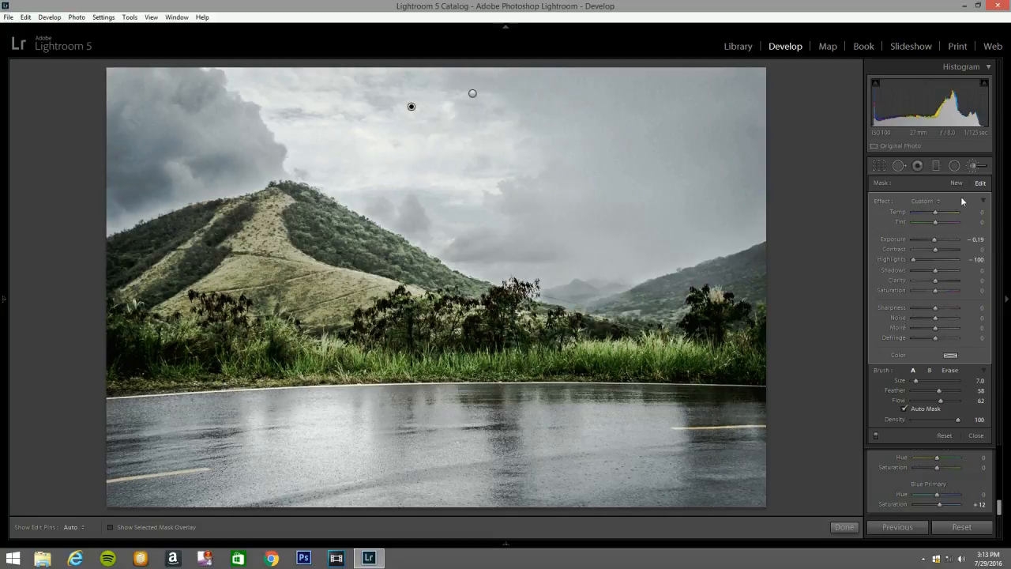
click(975, 166)
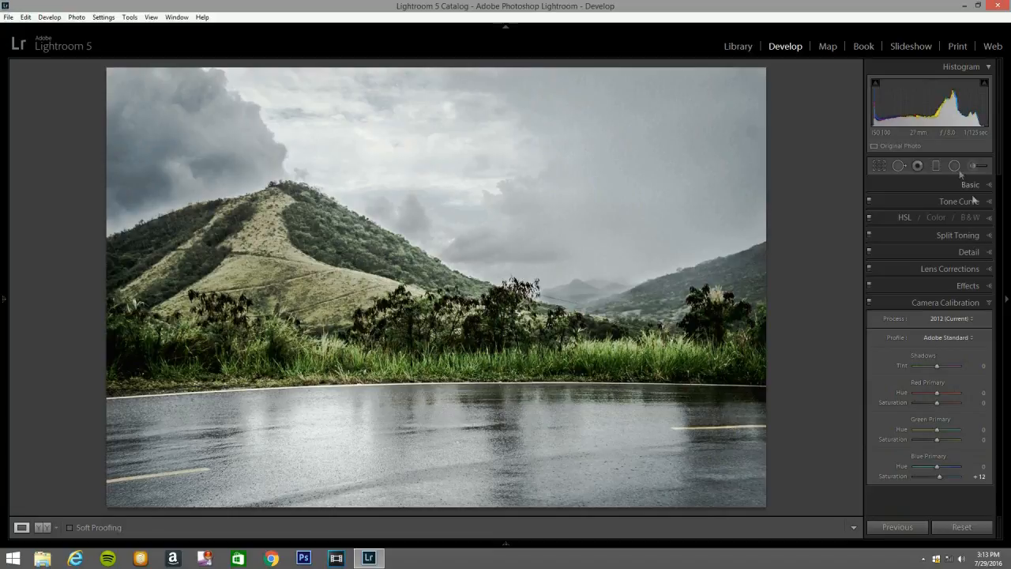
Step: Add a graduated filter from the photo's bottom edge up to the roadside, and set its Exposure to −0.67
click(936, 166)
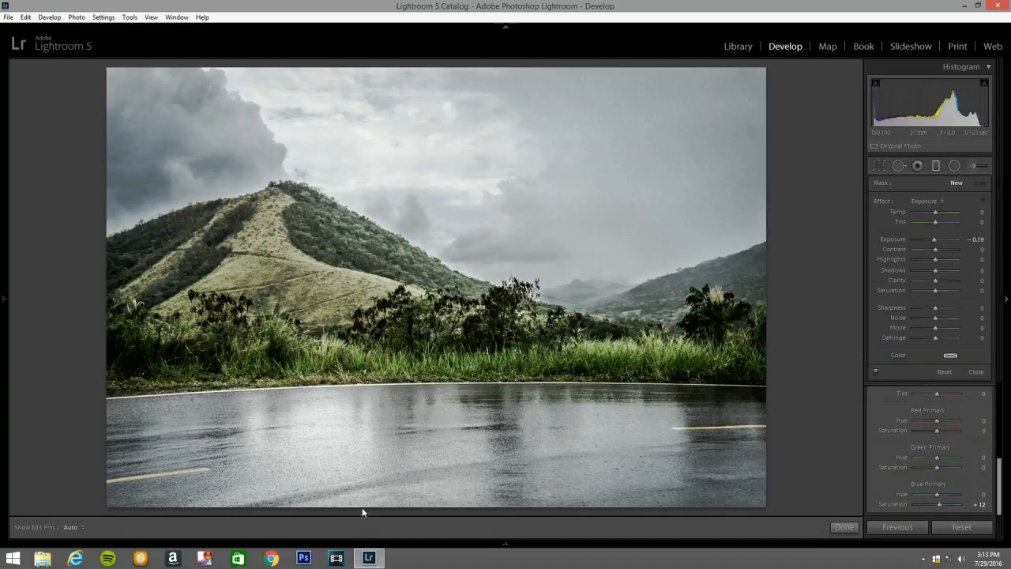
drag(361, 511, 370, 382)
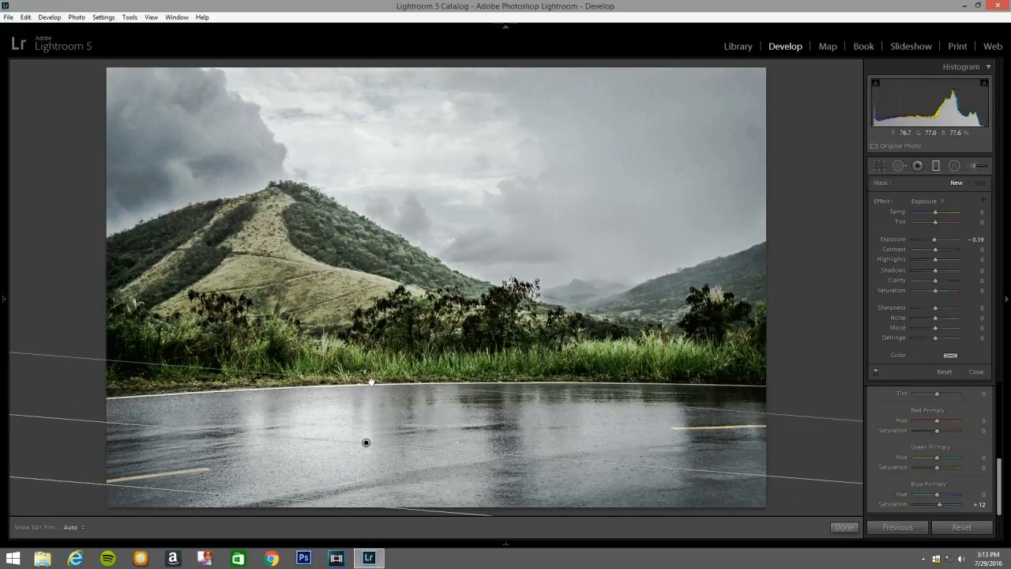
drag(935, 239, 931, 237)
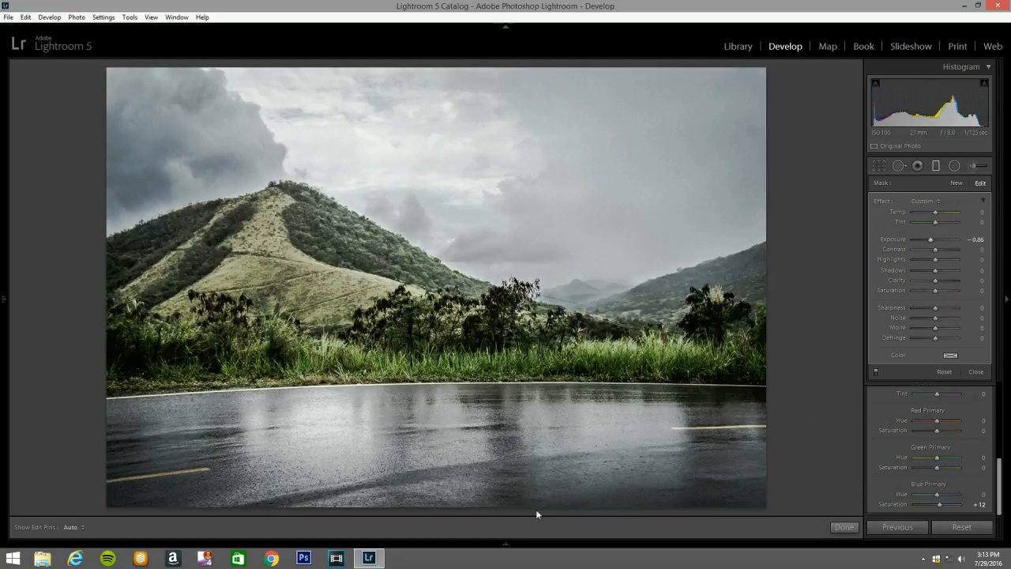
drag(373, 426, 370, 426)
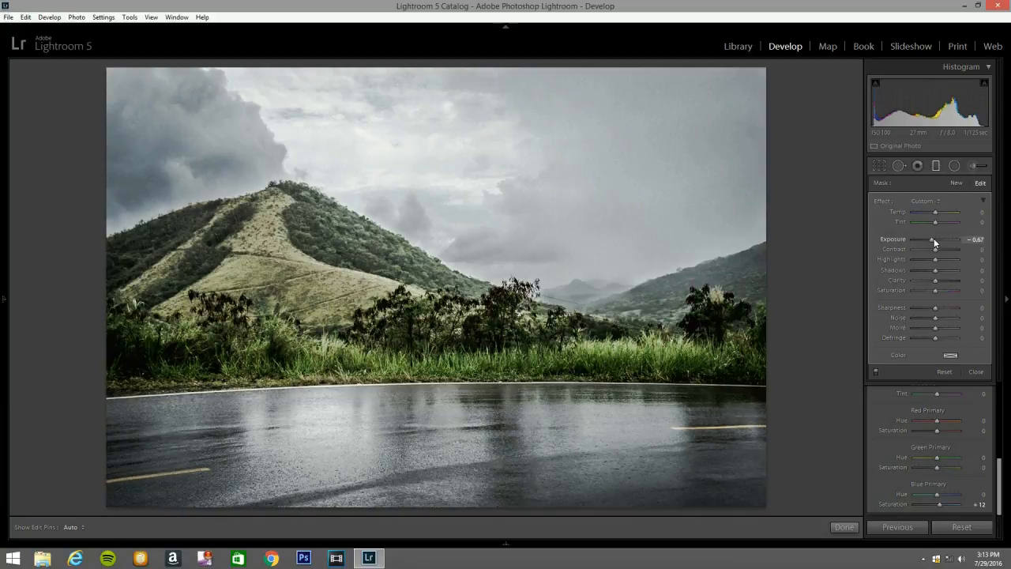
click(935, 166)
Step: Compare the before and after versions side by side, and return to the single-photo view
key(y)
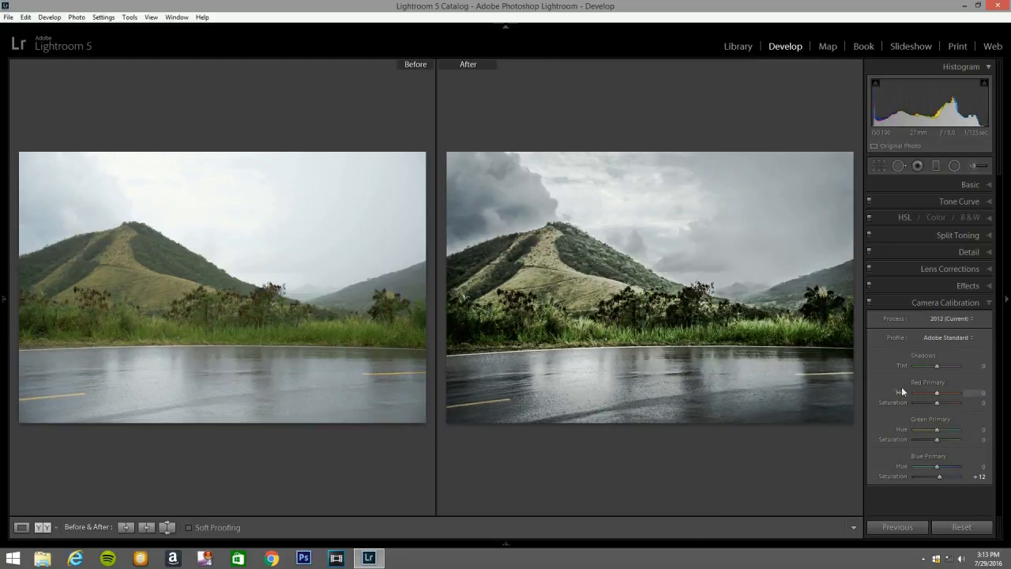
key(y)
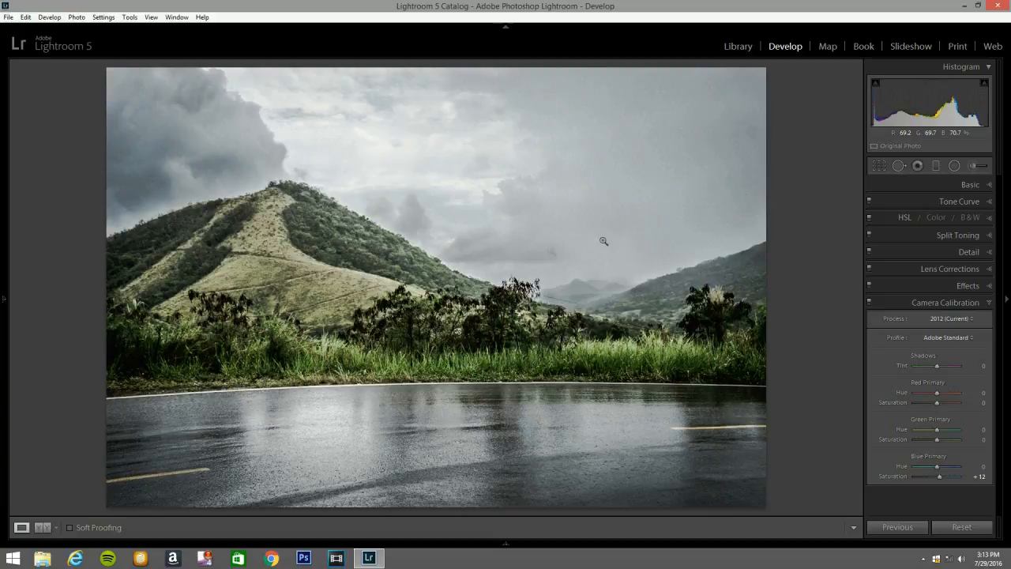
Step: Brighten the mountain's bare slopes with a new Exposure 0.57 brush, reducing the size from 7.0 to 3.0 for finer areas
click(975, 166)
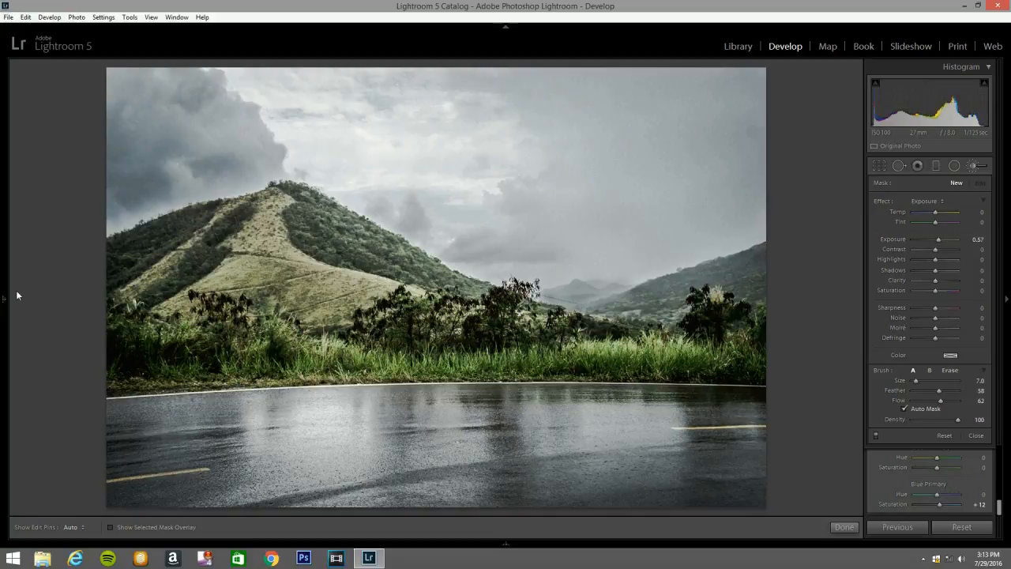
mouse_move(273, 204)
mouse_down()
mouse_move(224, 286)
mouse_move(173, 297)
mouse_move(196, 281)
mouse_move(265, 279)
mouse_move(281, 260)
mouse_move(309, 280)
mouse_move(296, 308)
mouse_move(359, 294)
mouse_move(383, 275)
mouse_move(329, 315)
mouse_move(306, 290)
mouse_up()
mouse_move(256, 229)
mouse_down()
mouse_move(213, 217)
mouse_move(127, 290)
mouse_move(188, 280)
mouse_up()
scroll(229, 209, down, 4)
key(shift)
key(h)
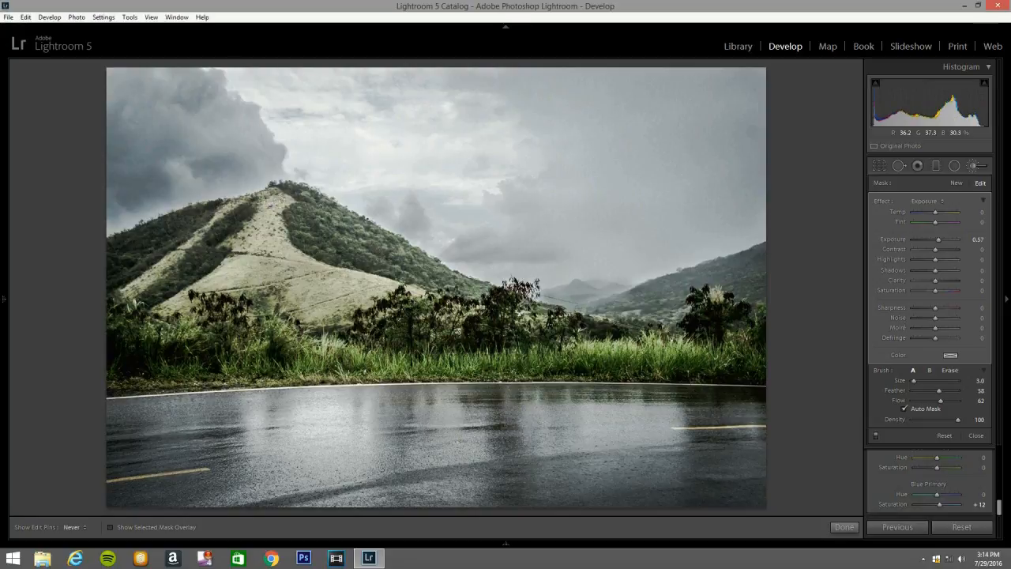
key(h)
key(h)
key(h)
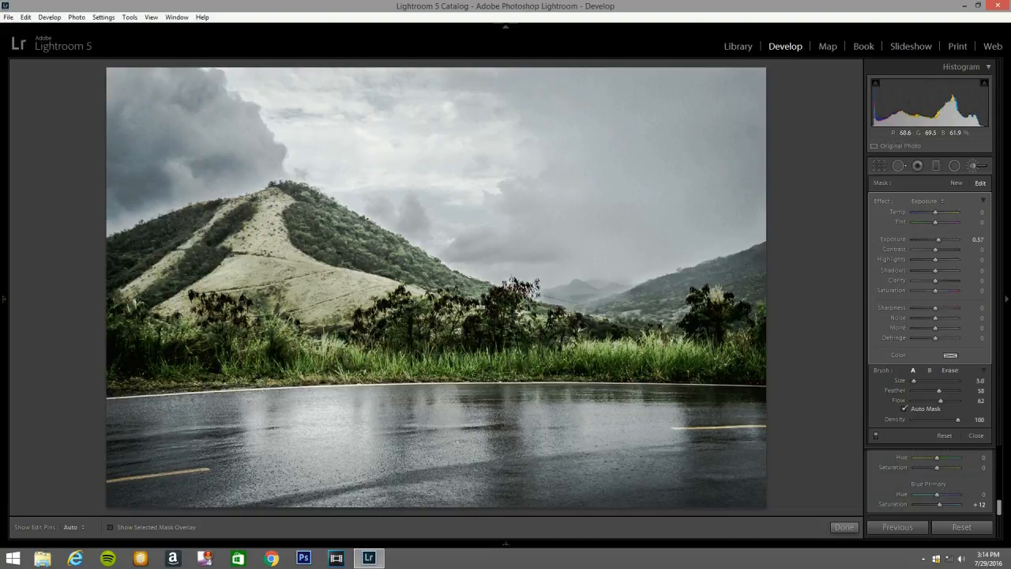
Step: Extend the brightening mask along the roadside at size 3.0 and over the lane marking at size 1.0, and close the brush
drag(293, 378, 471, 380)
key(h)
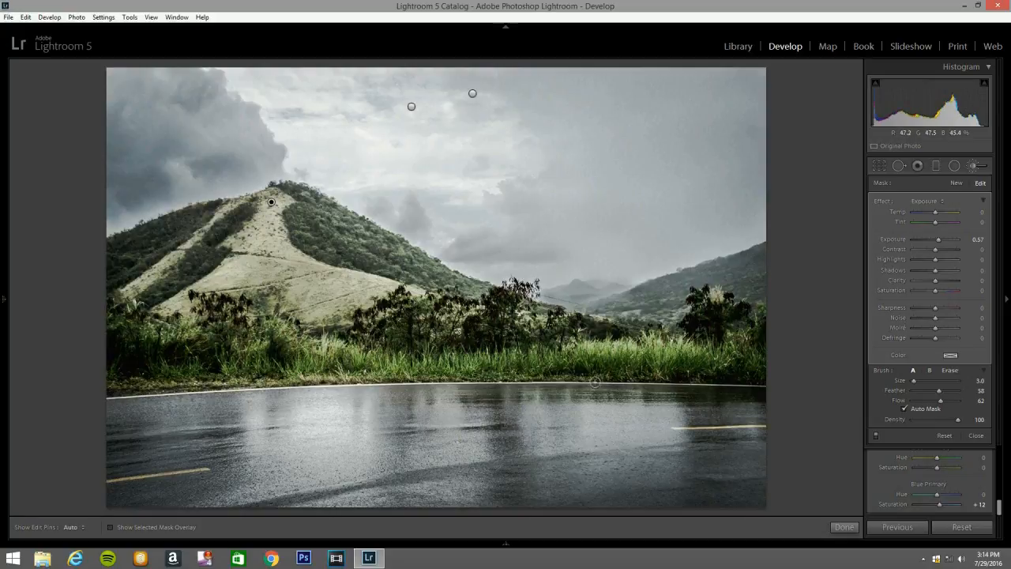
key(h)
scroll(222, 492, down, 3)
key(h)
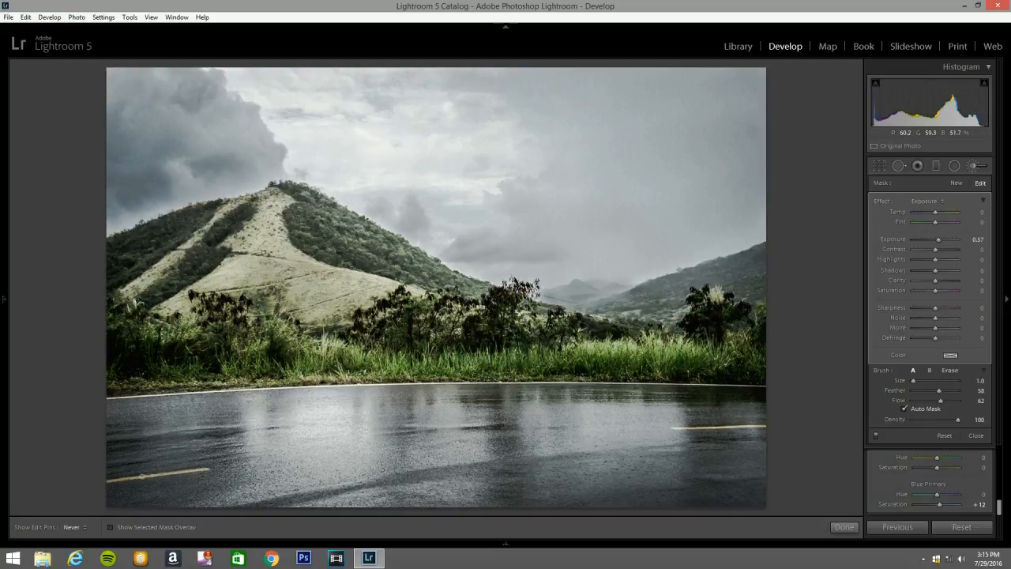
key(h)
key(h)
click(973, 165)
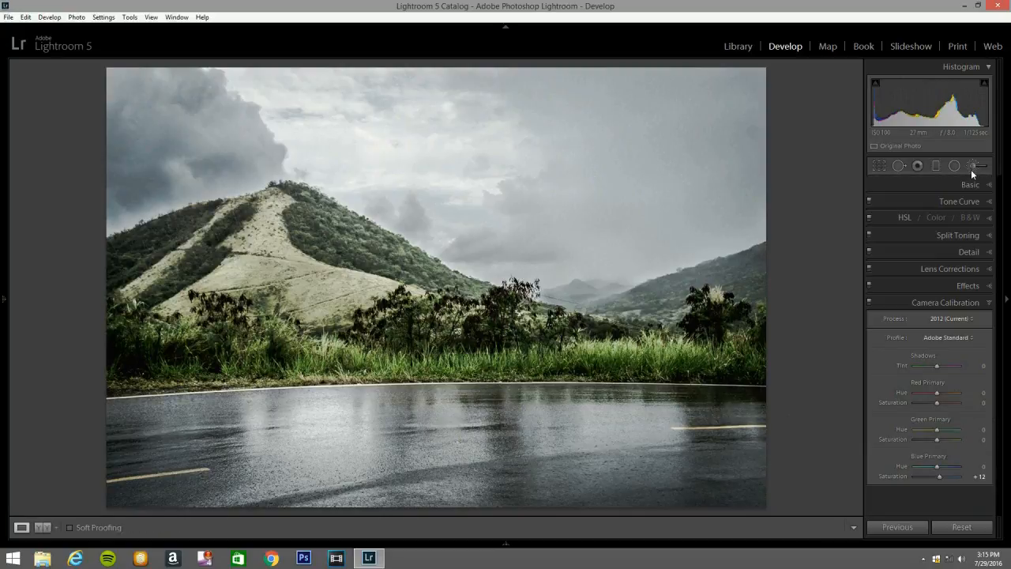
Step: Set up a new adjustment brush with the Contrast effect at 100 and size 6.0, and collapse the camera calibration settings
click(968, 170)
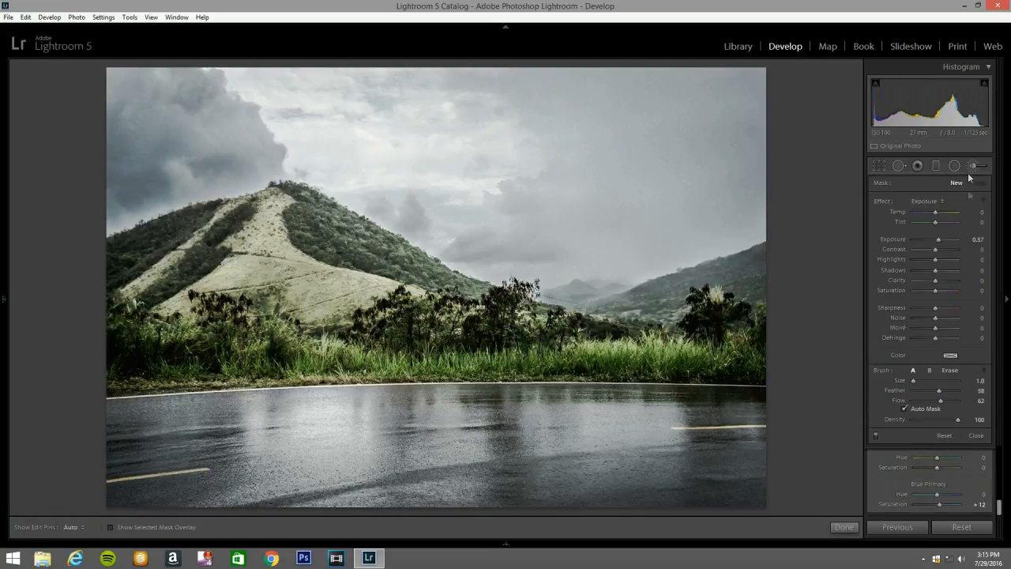
click(938, 209)
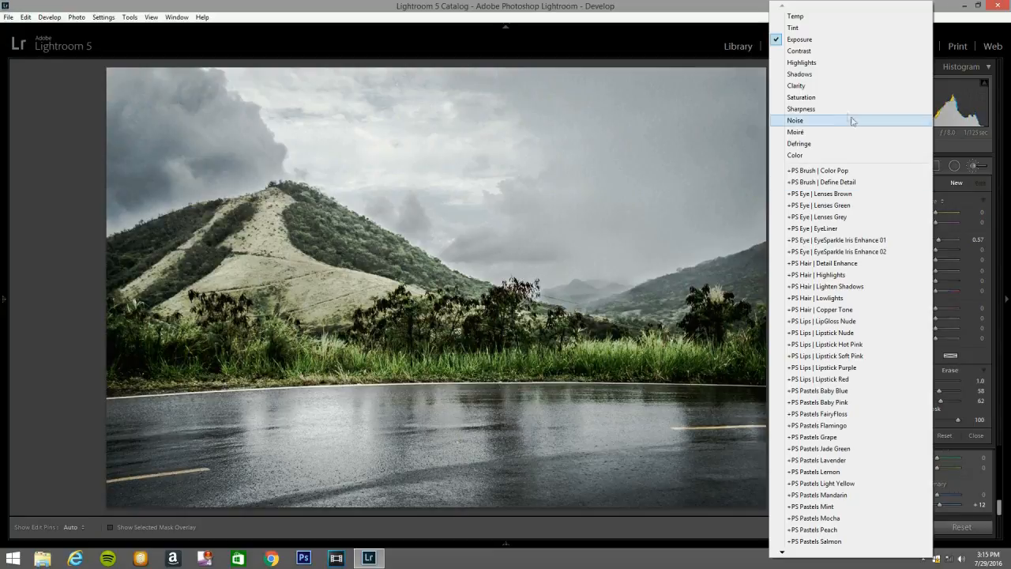
click(816, 52)
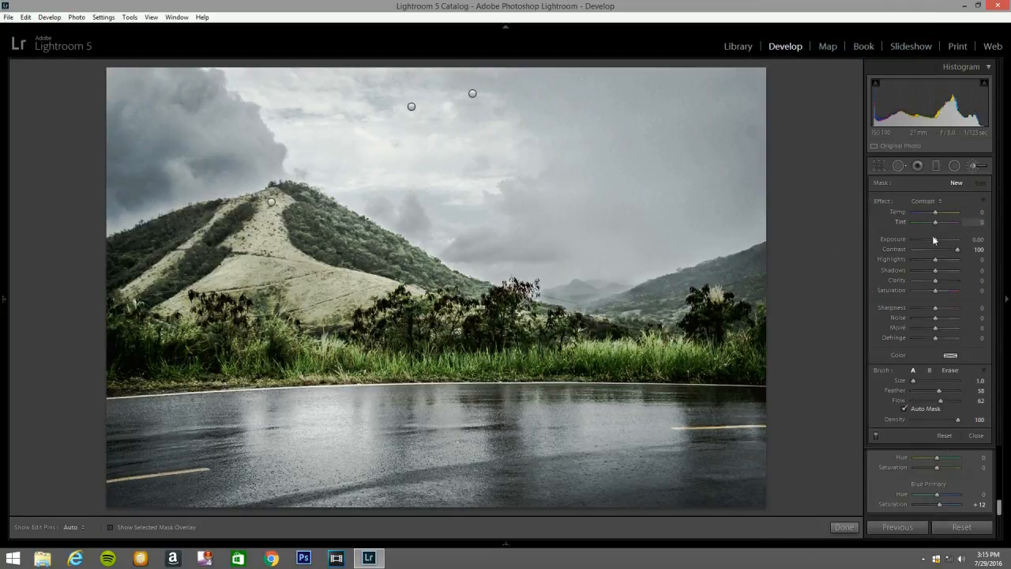
scroll(387, 258, up, 5)
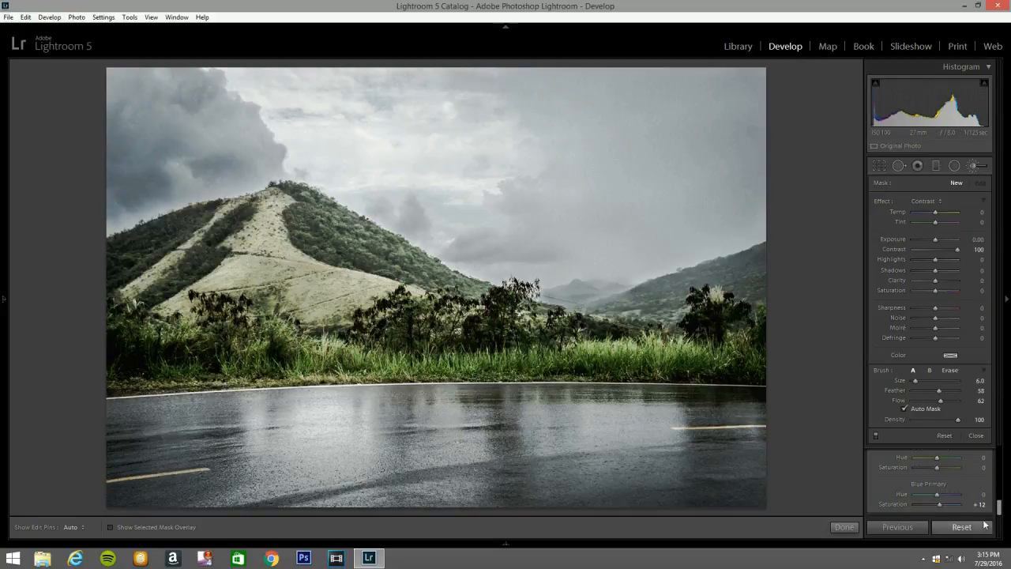
drag(999, 508, 997, 471)
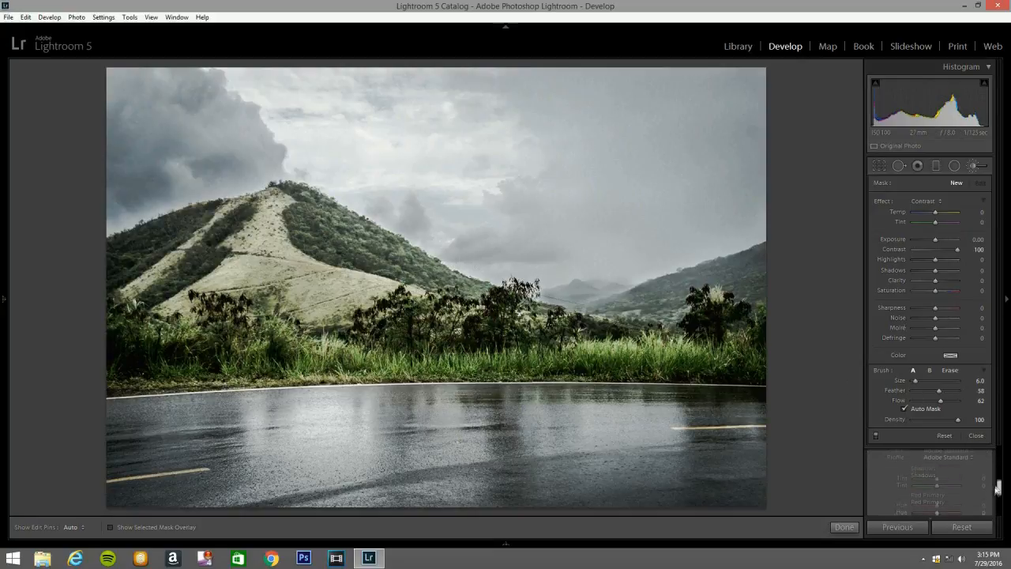
click(990, 476)
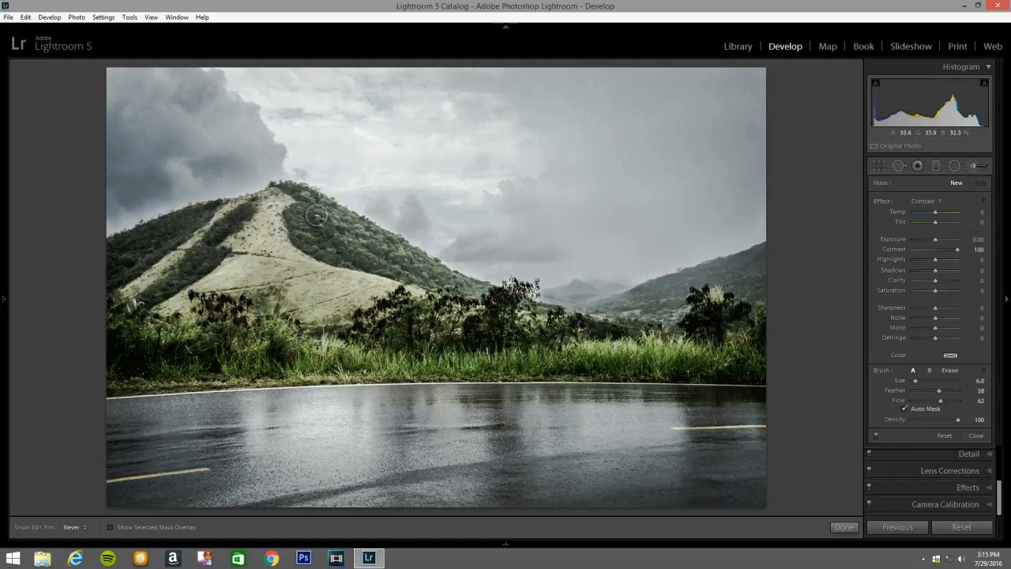
Step: Paint the contrast mask over the mountain's dark green slope and the distant hills, using brush sizes 2.0 and 3.0 for finer areas
drag(385, 250, 394, 258)
scroll(407, 300, down, 4)
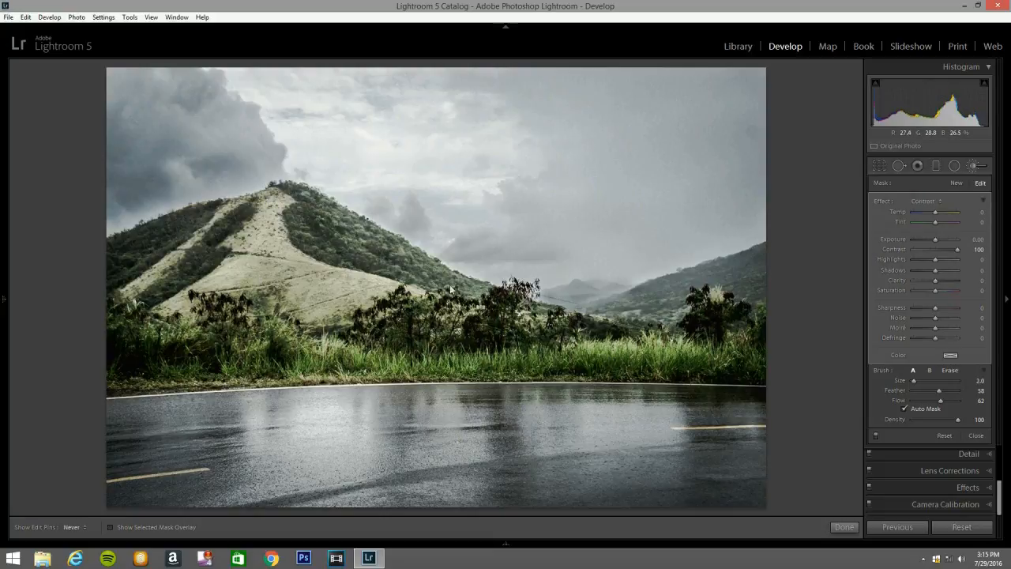
key(h)
key(h)
key(h)
key(h)
key(h)
key(h)
key(h)
key(h)
key(bracketright)
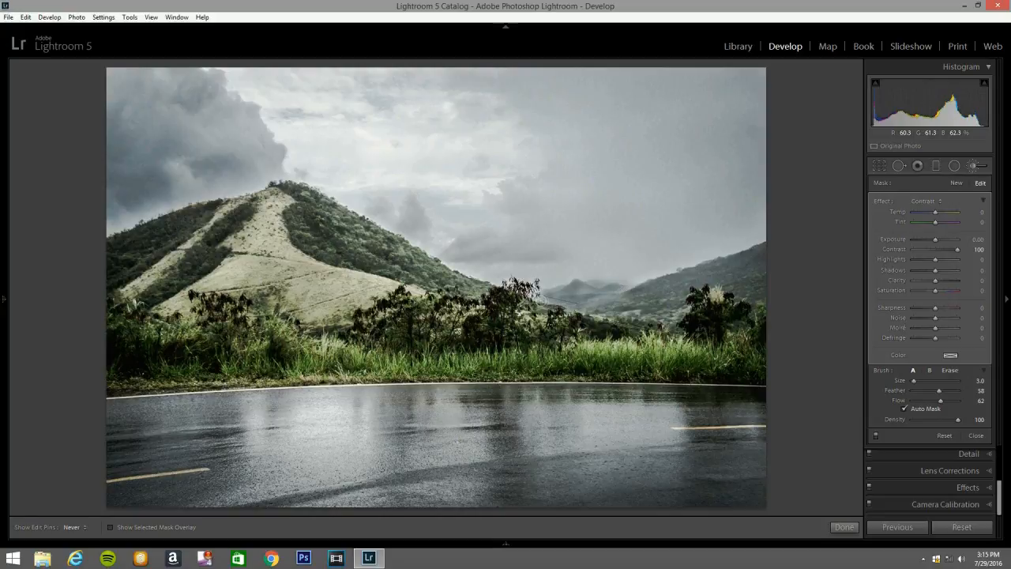
Step: Extend the contrast mask over the hillside behind the right-hand trees at brush size 5.0, and close the adjustment brush
key(h)
key(h)
key(bracketright)
key(bracketright)
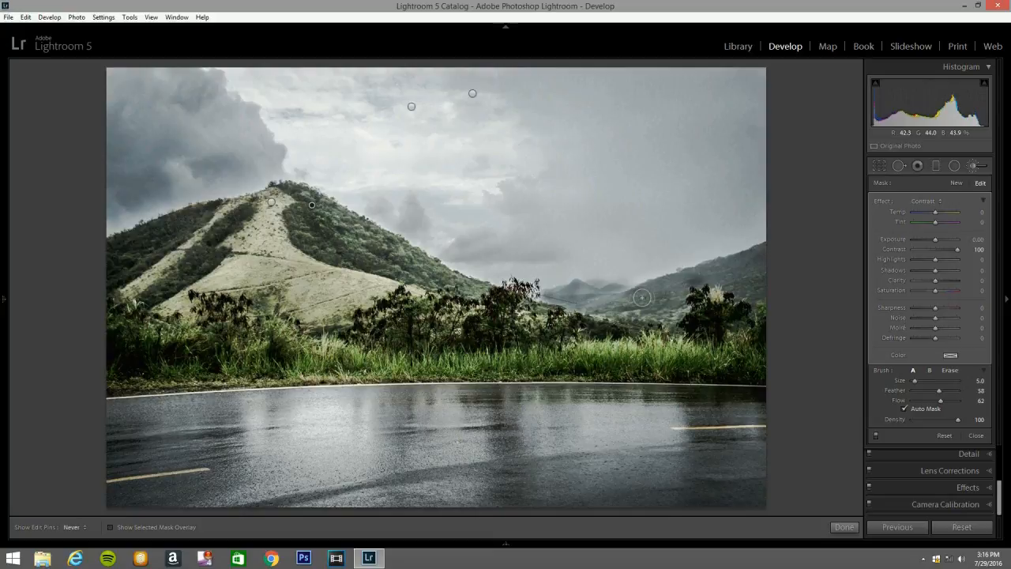
key(h)
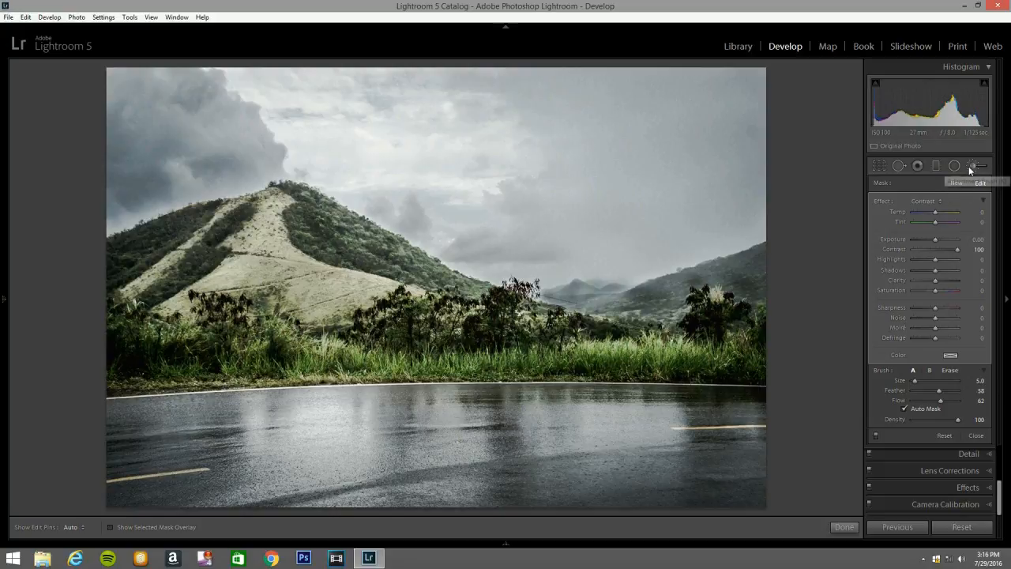
click(971, 166)
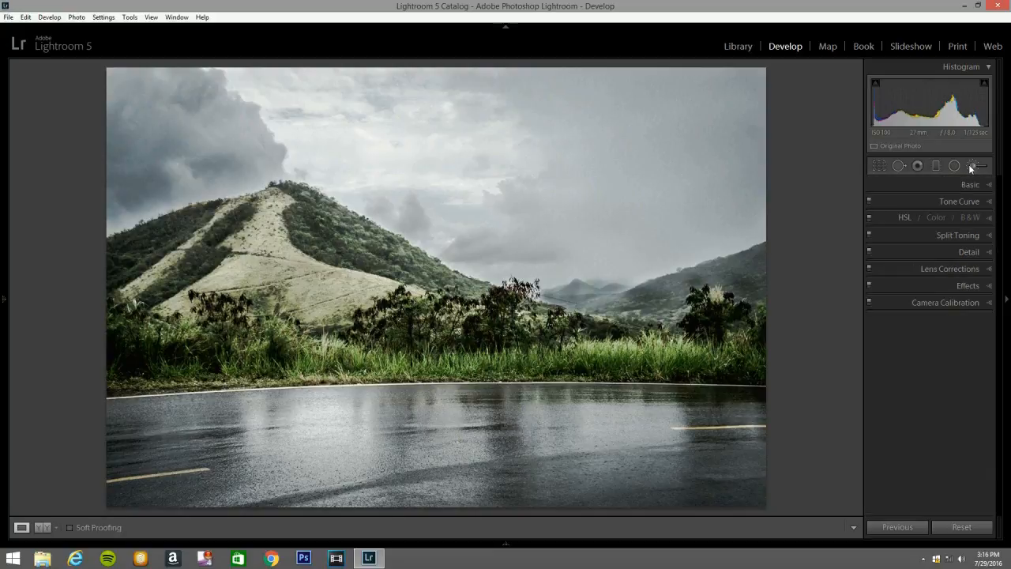
Step: Set up a new adjustment brush with Exposure 0.19, Contrast, Clarity and Sharpness at -55 and size 11.0, with edit pins hidden
click(970, 165)
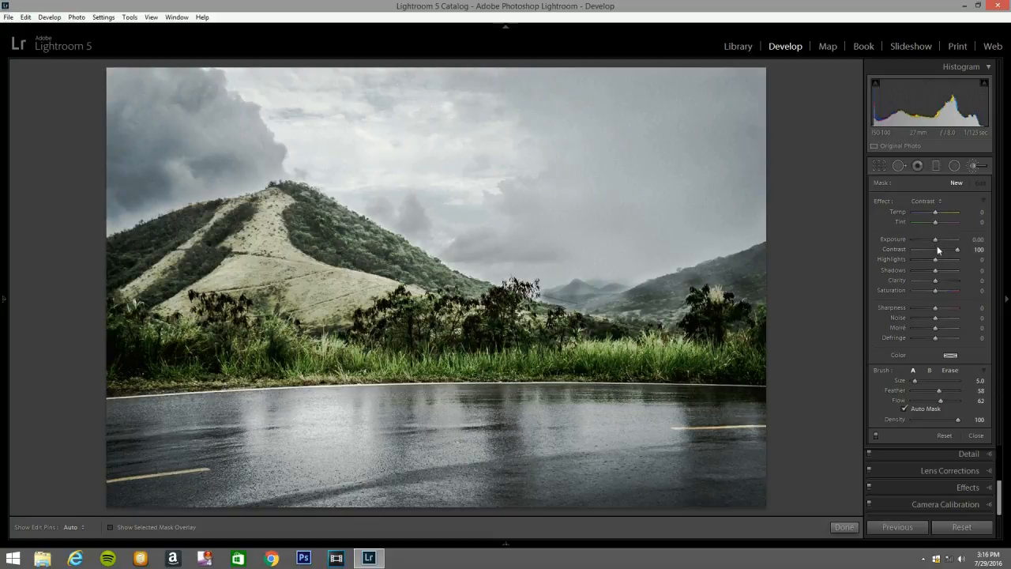
double_click(900, 247)
click(922, 201)
click(819, 38)
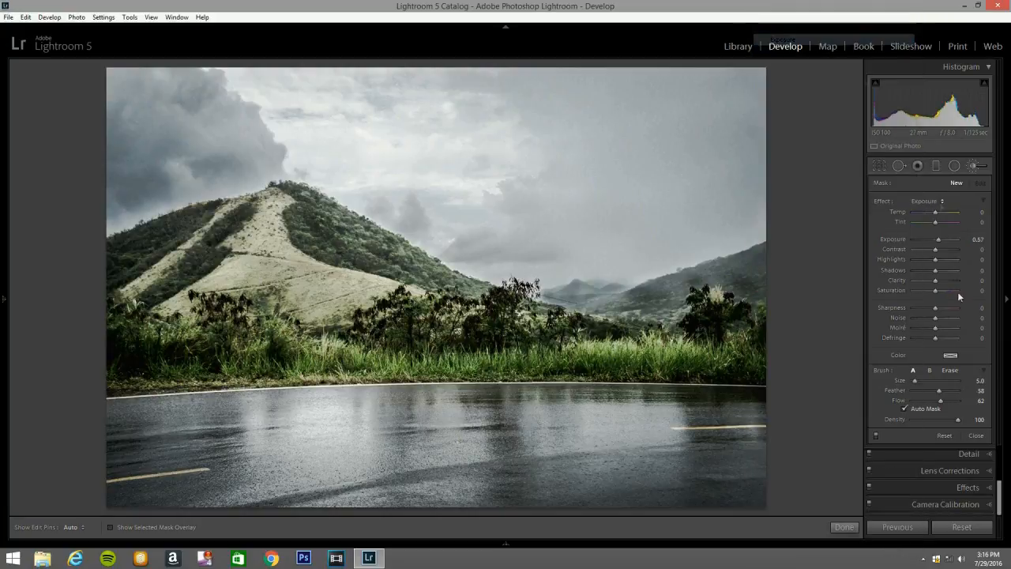
drag(938, 239, 919, 251)
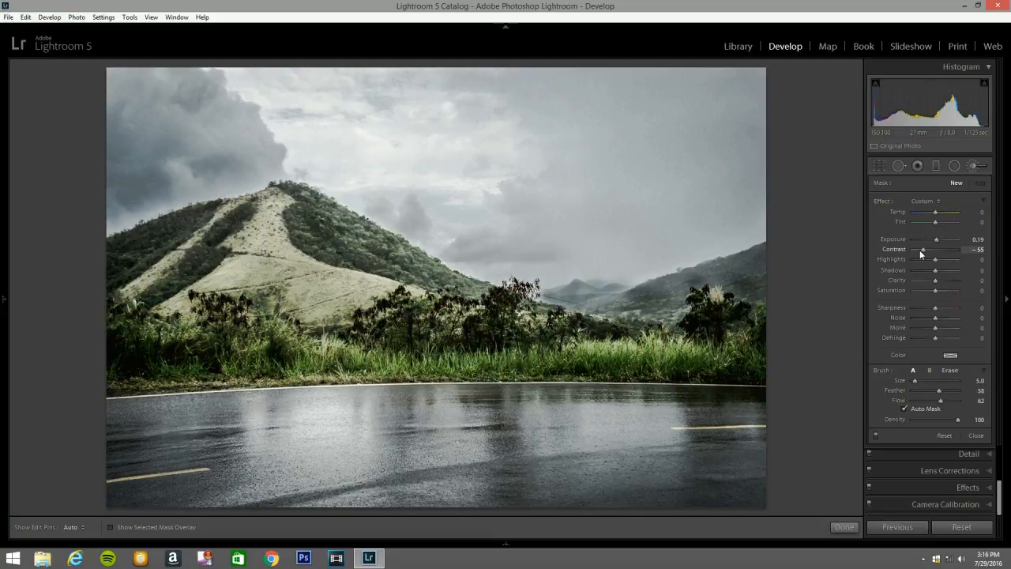
drag(935, 281, 933, 286)
drag(934, 308, 927, 308)
key(h)
scroll(261, 414, up, 6)
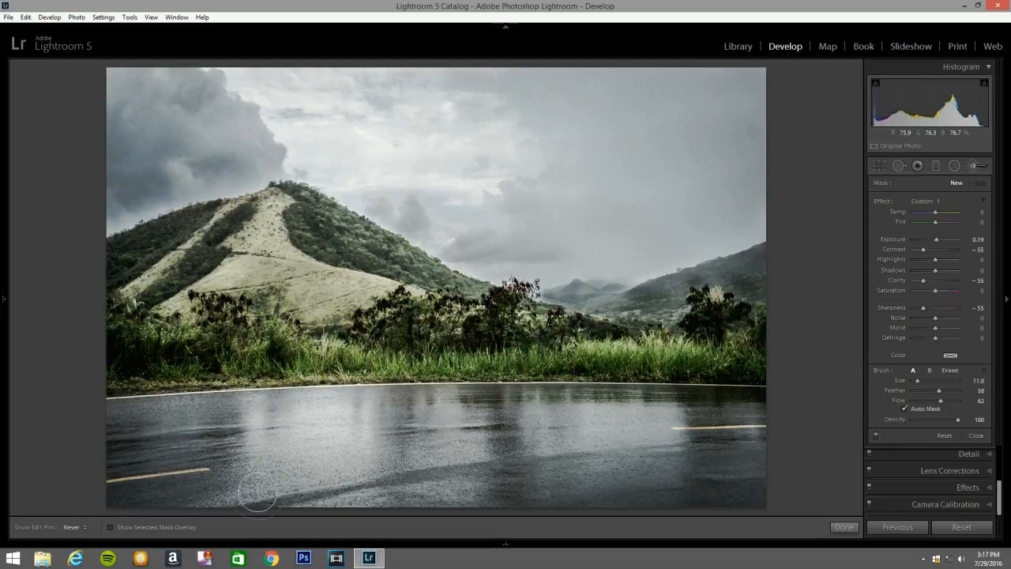
Step: Paint the softening mask across the whole wet road surface, and close the adjustment brush
mouse_move(658, 433)
mouse_down()
mouse_move(505, 447)
mouse_move(684, 435)
mouse_move(731, 406)
mouse_move(807, 446)
mouse_up()
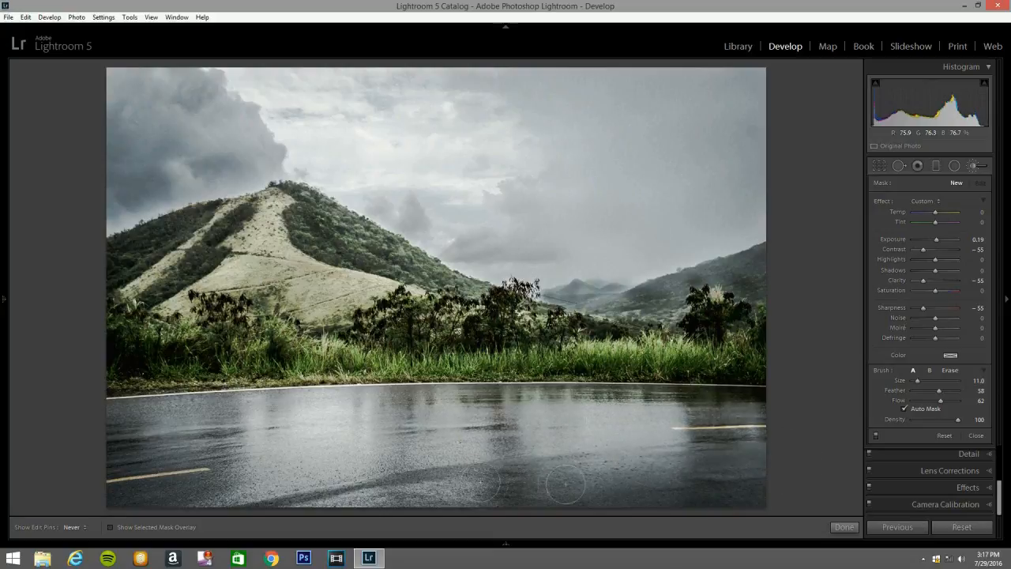
mouse_move(132, 520)
mouse_down()
mouse_move(150, 495)
mouse_move(147, 467)
mouse_move(220, 444)
mouse_move(86, 435)
mouse_move(215, 421)
mouse_move(112, 413)
mouse_up()
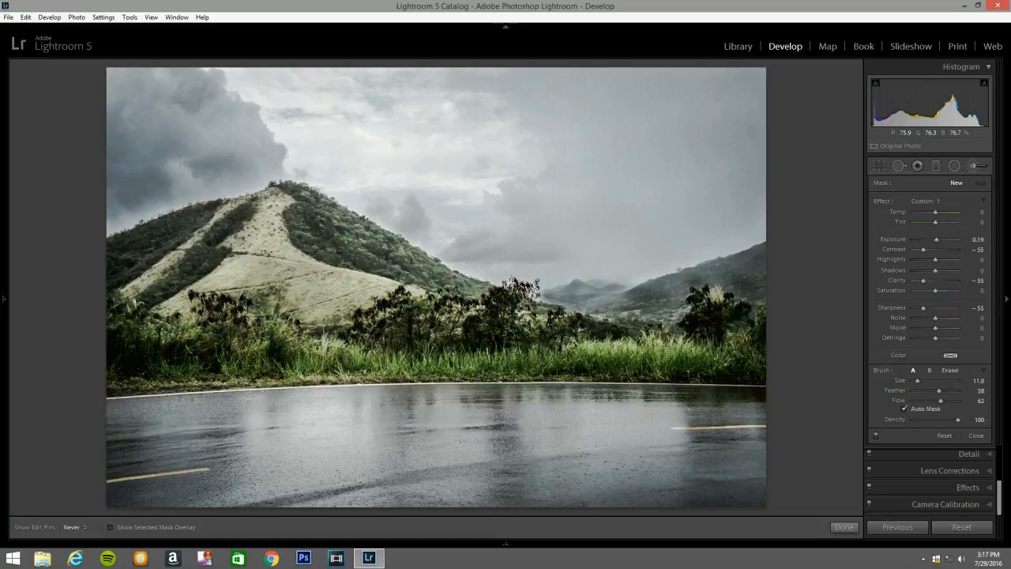
mouse_move(763, 398)
mouse_down()
mouse_move(476, 394)
mouse_move(739, 408)
mouse_move(512, 454)
mouse_move(754, 521)
mouse_move(455, 494)
mouse_move(249, 496)
mouse_move(179, 474)
mouse_move(261, 461)
mouse_move(150, 429)
mouse_up()
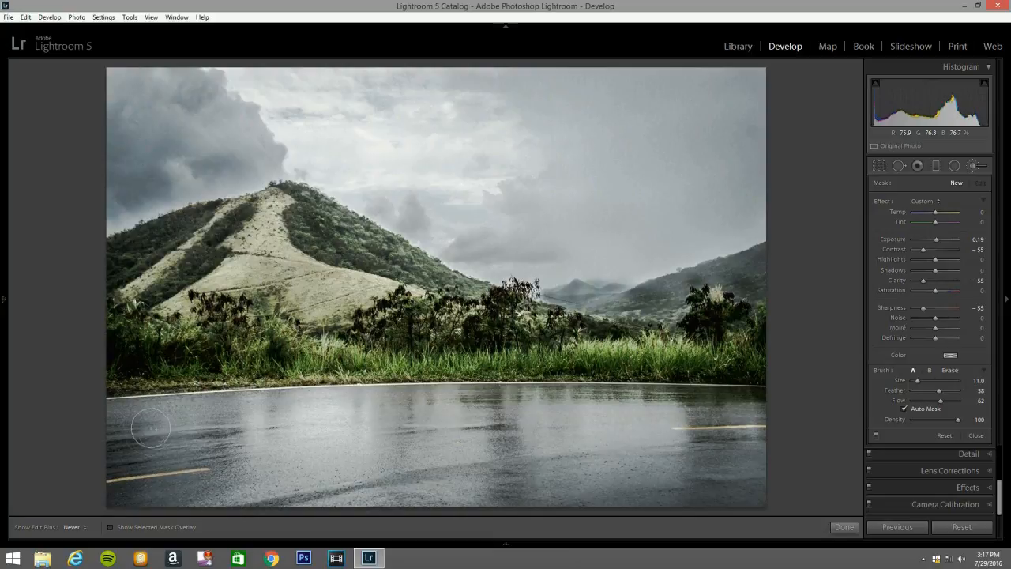
drag(395, 402, 779, 400)
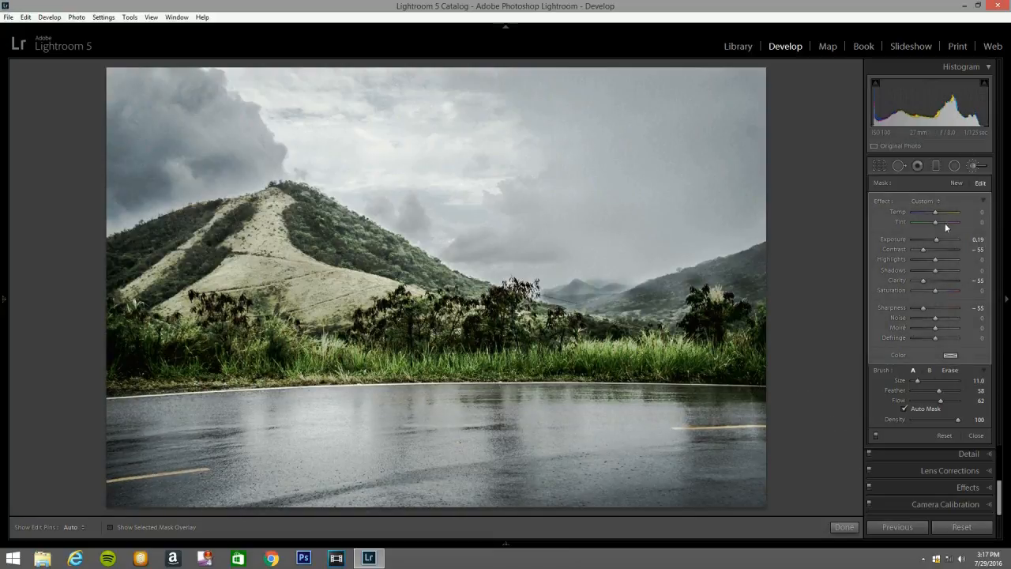
click(974, 166)
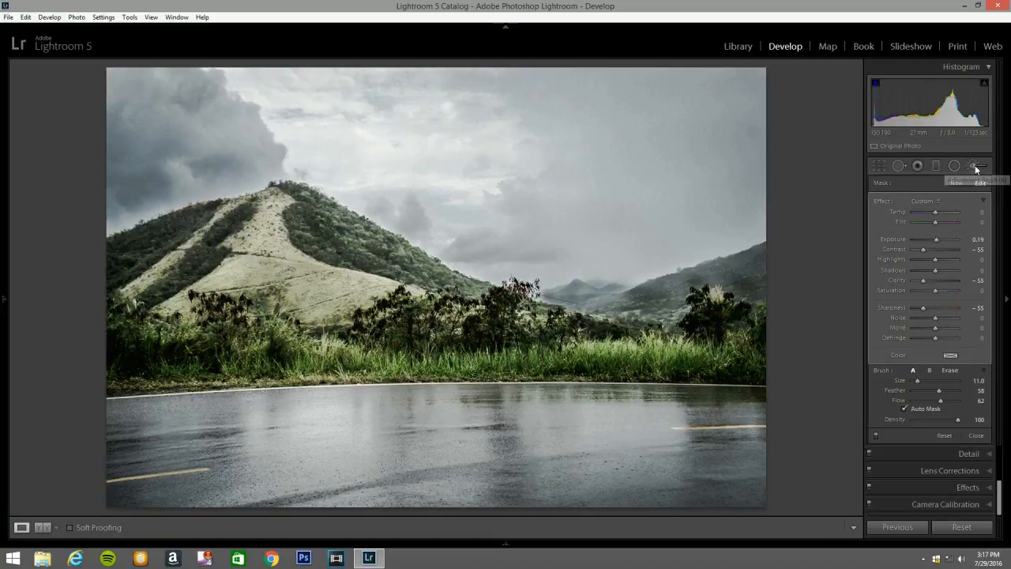
Step: Set up another new adjustment brush with the Exposure effect at -0.38 and size 6.0, with edit pins hidden
click(974, 167)
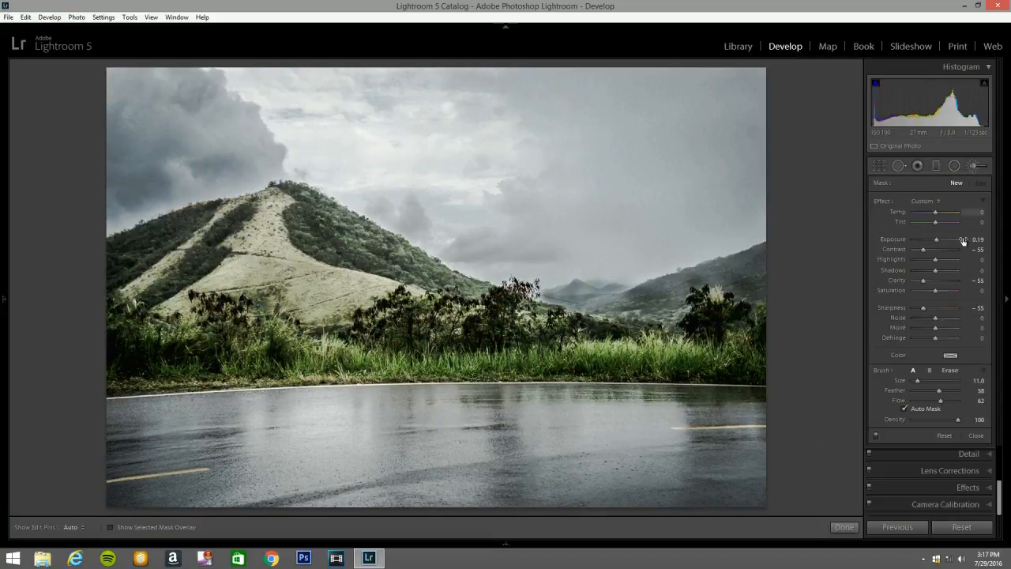
click(928, 199)
click(819, 60)
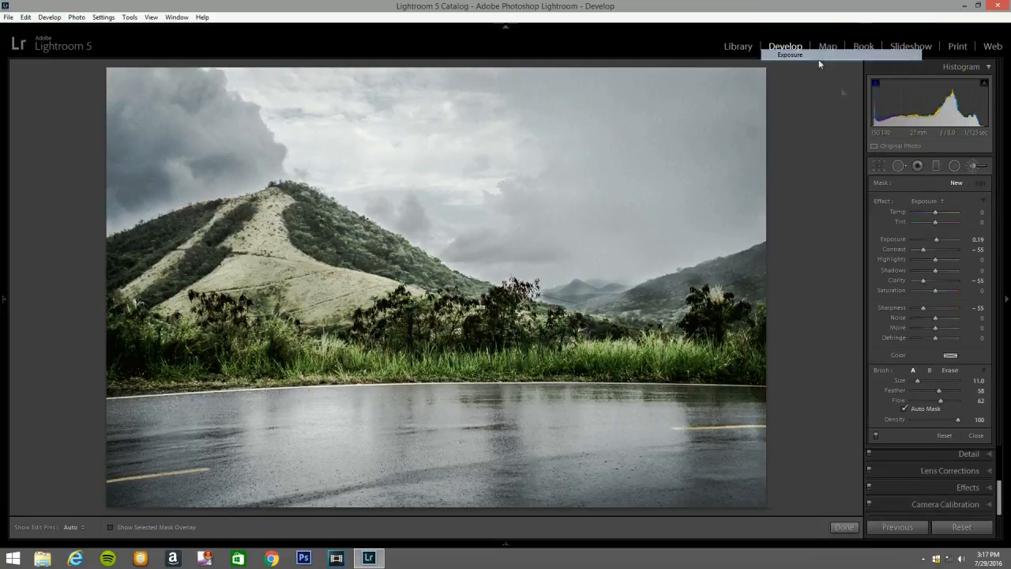
drag(935, 237, 933, 239)
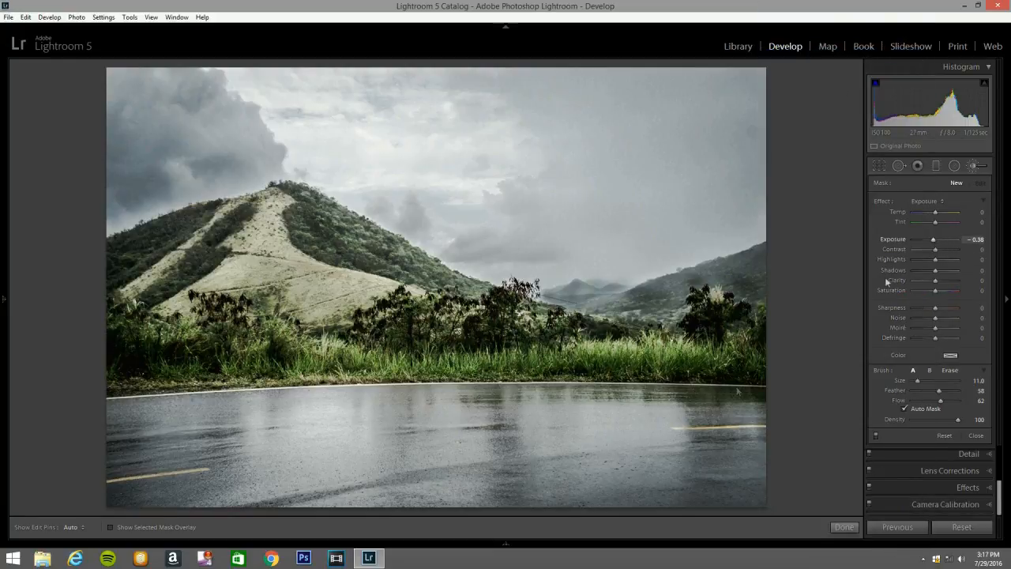
scroll(485, 395, down, 5)
key(h)
Step: Paint the darkening mask over the road's dark reflections and left side, using brush size 4.0 along the far road edge
drag(500, 432, 514, 452)
key(h)
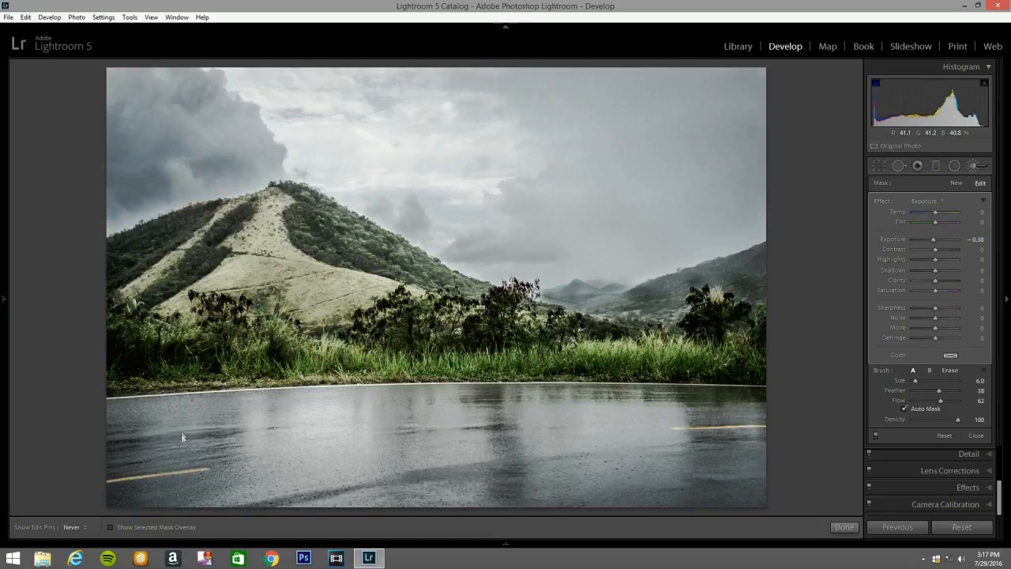
mouse_move(146, 438)
mouse_down()
mouse_move(192, 474)
mouse_move(155, 483)
mouse_move(179, 494)
mouse_up()
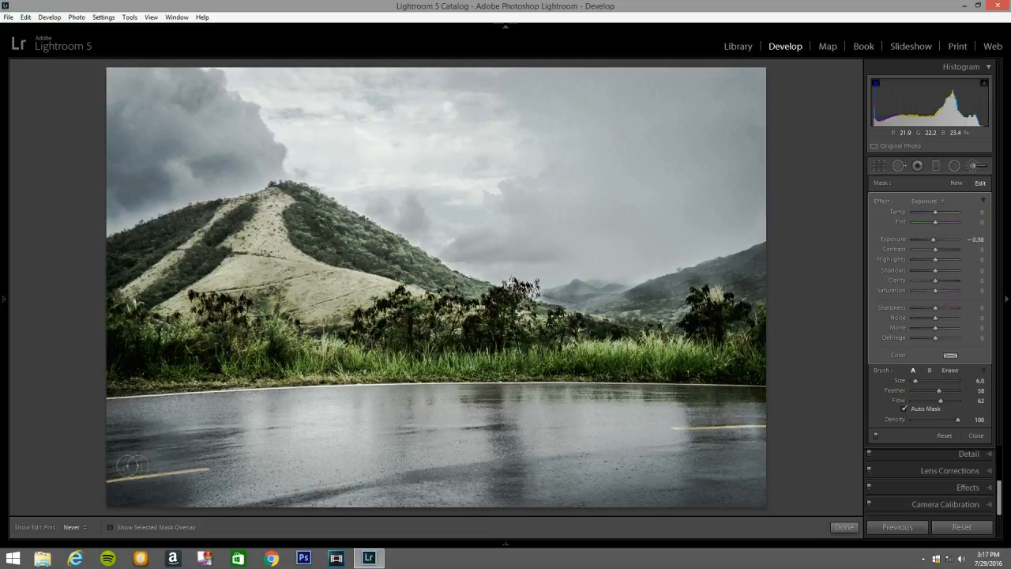
scroll(272, 399, down, 2)
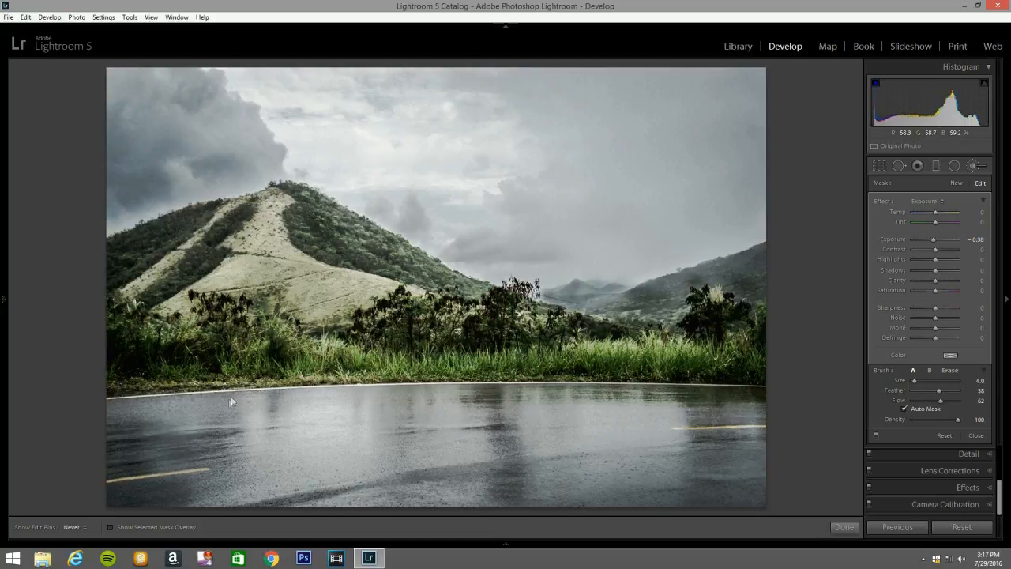
mouse_move(101, 402)
mouse_down()
mouse_move(132, 421)
mouse_move(243, 420)
mouse_up()
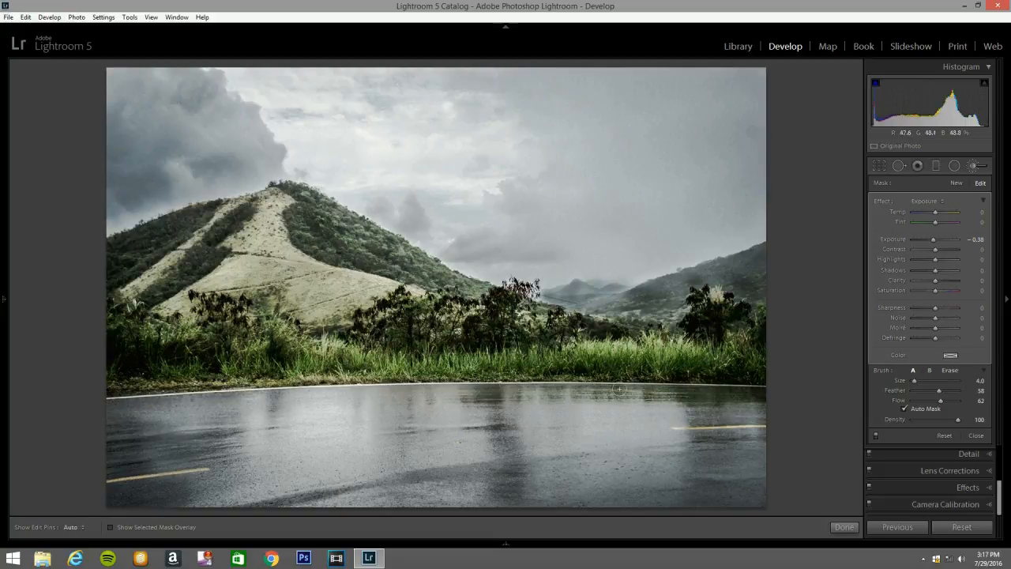
Step: Fill in a missed spot on the road with the mask exposure raised to 4.00, and set the exposure back to -0.38
mouse_move(474, 394)
mouse_down()
mouse_move(759, 393)
mouse_move(505, 395)
mouse_up()
key(h)
key(h)
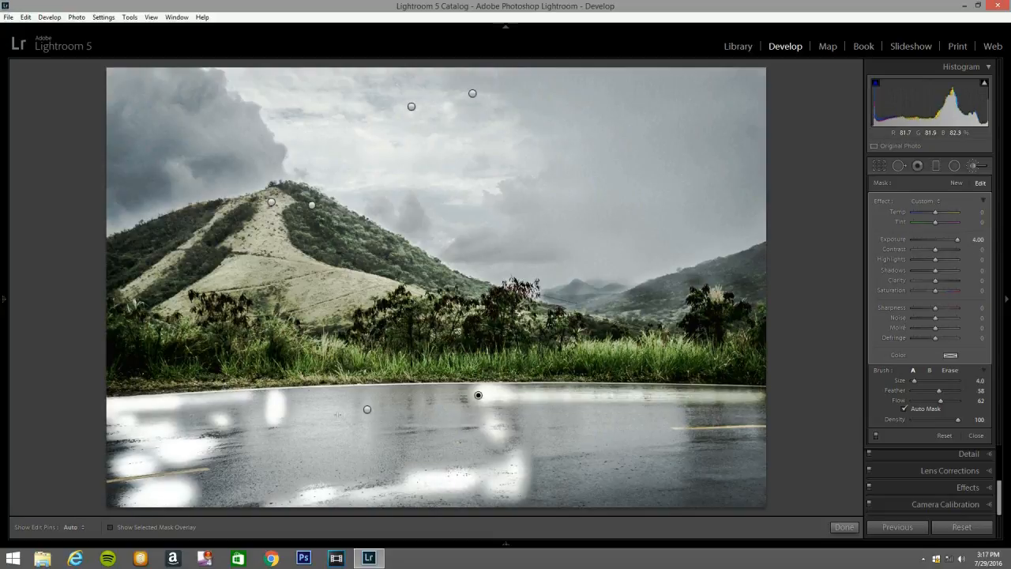
click(319, 408)
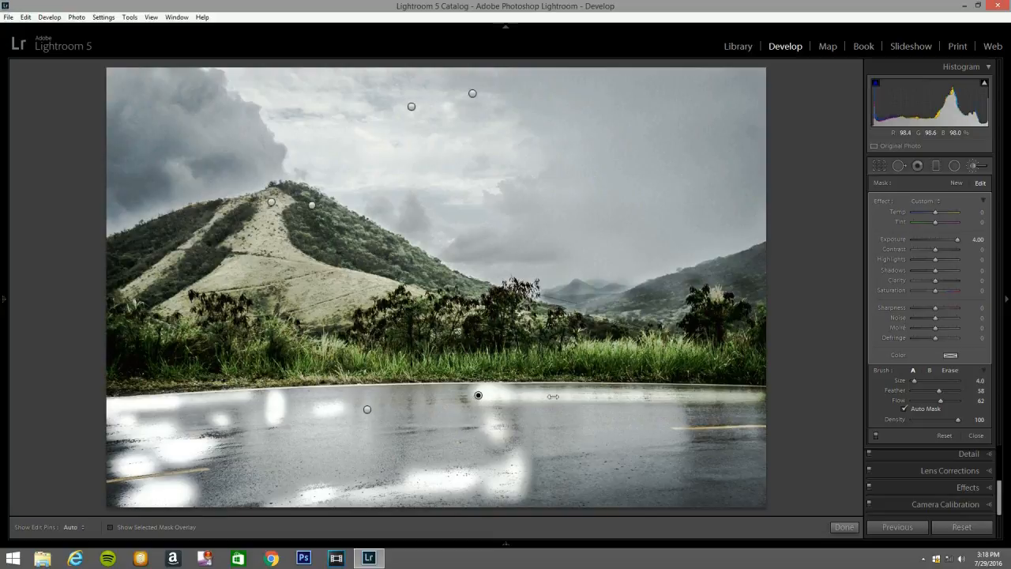
drag(629, 396, 359, 397)
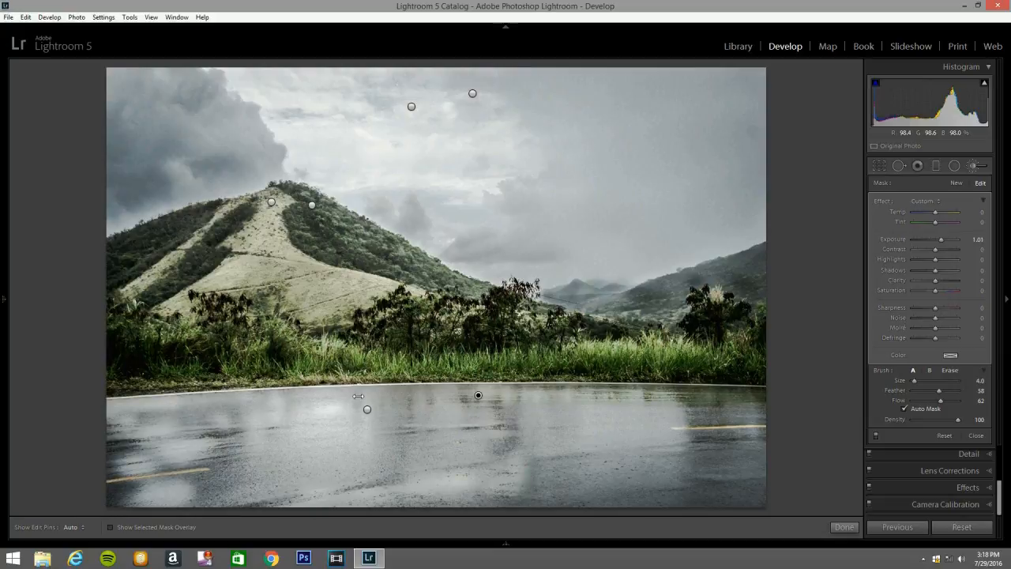
drag(943, 239, 931, 239)
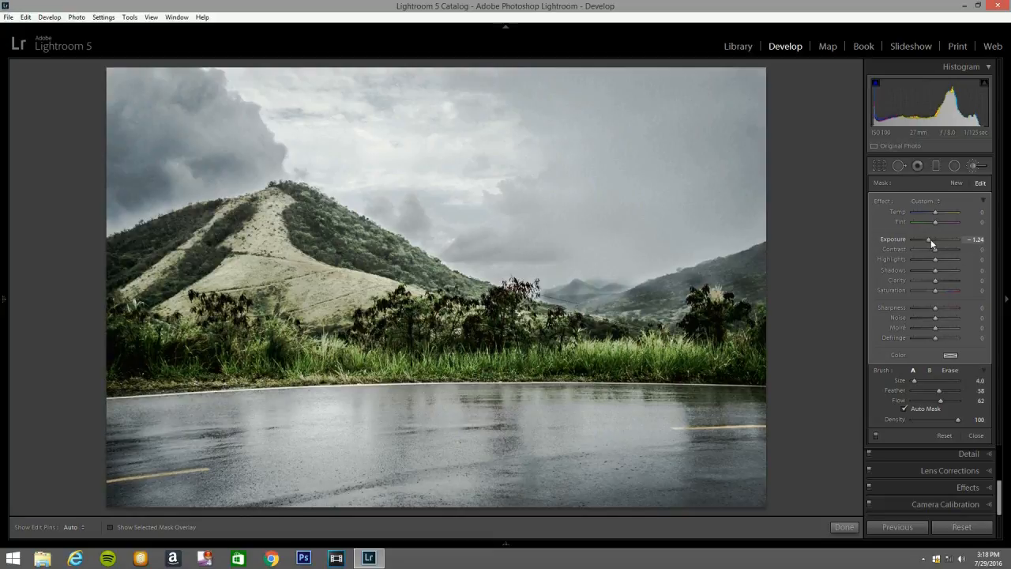
drag(932, 239, 933, 240)
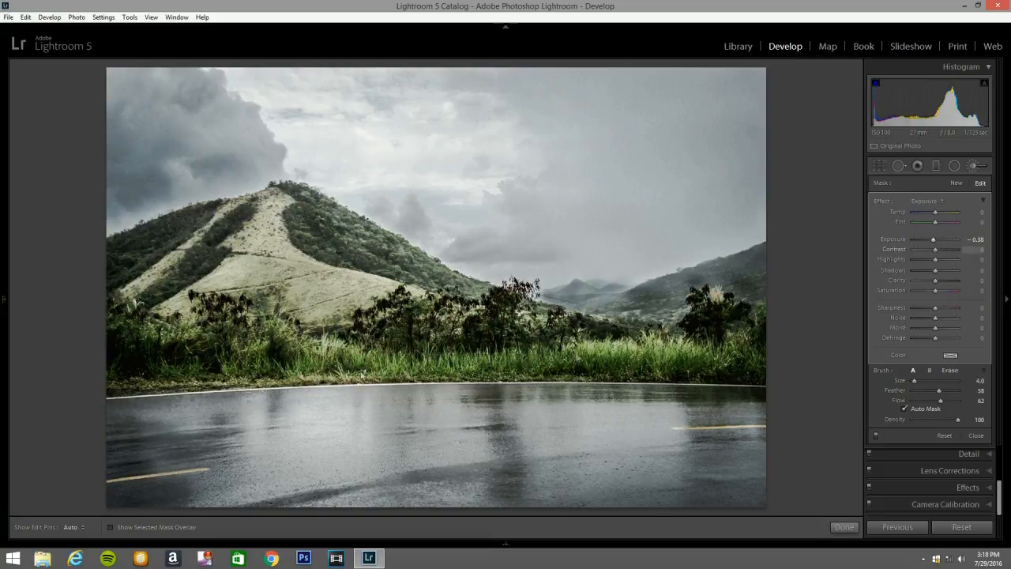
Step: Extend the darkening mask over the lower right part of the road below the lane marking, with edit pins hidden
key(h)
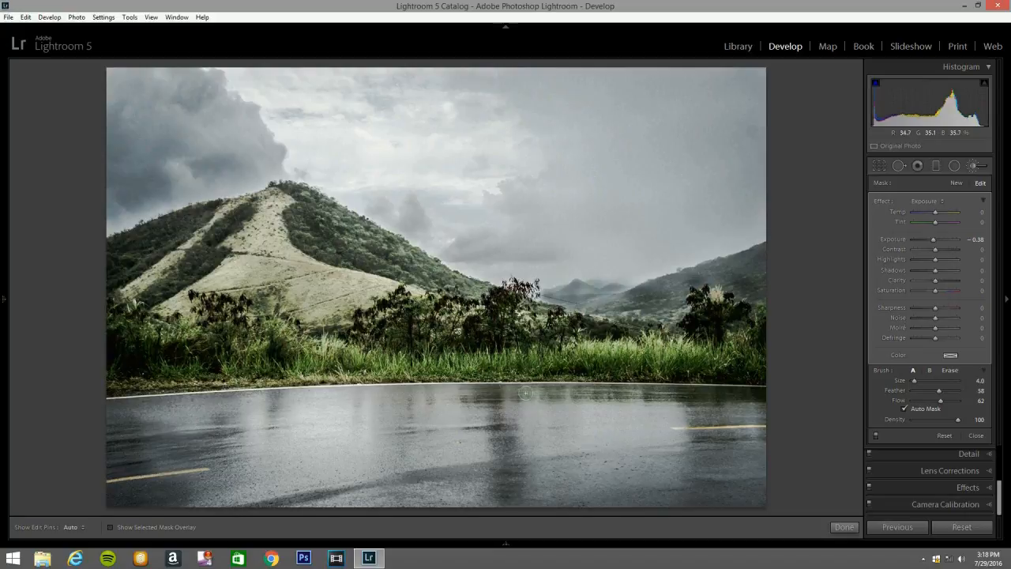
key(h)
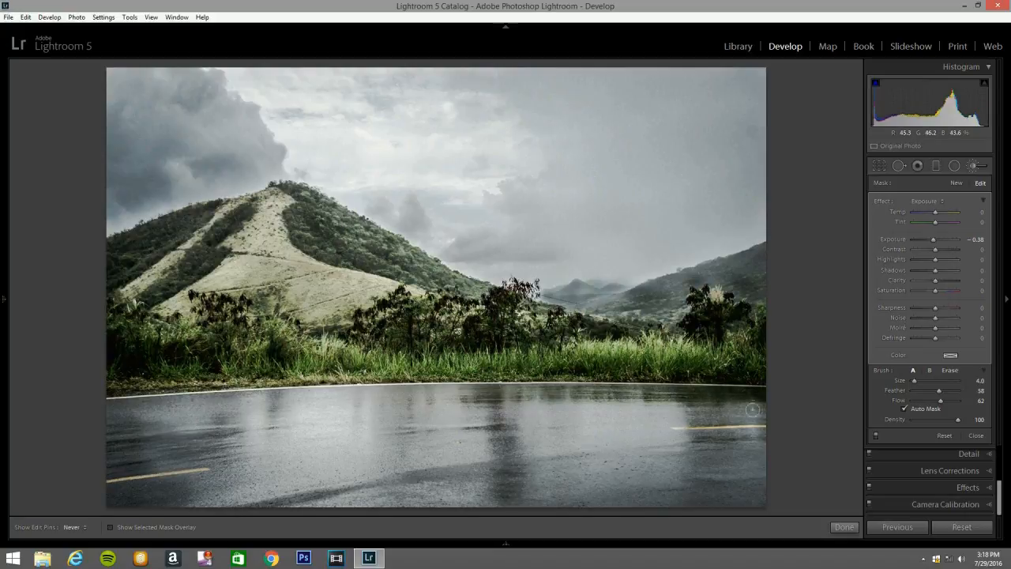
mouse_move(680, 500)
mouse_down()
mouse_move(747, 498)
mouse_move(719, 487)
mouse_move(687, 446)
mouse_up()
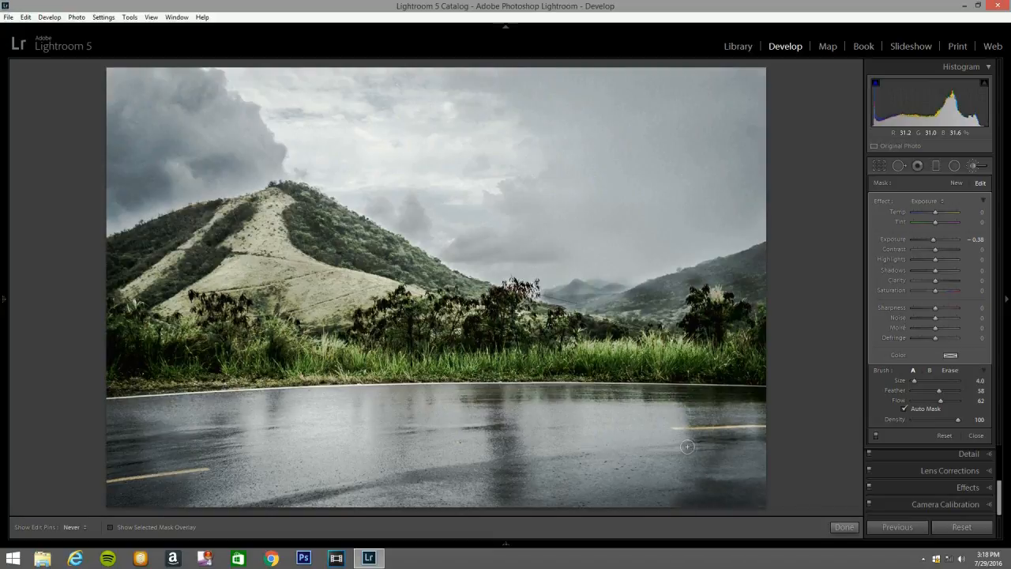
key(h)
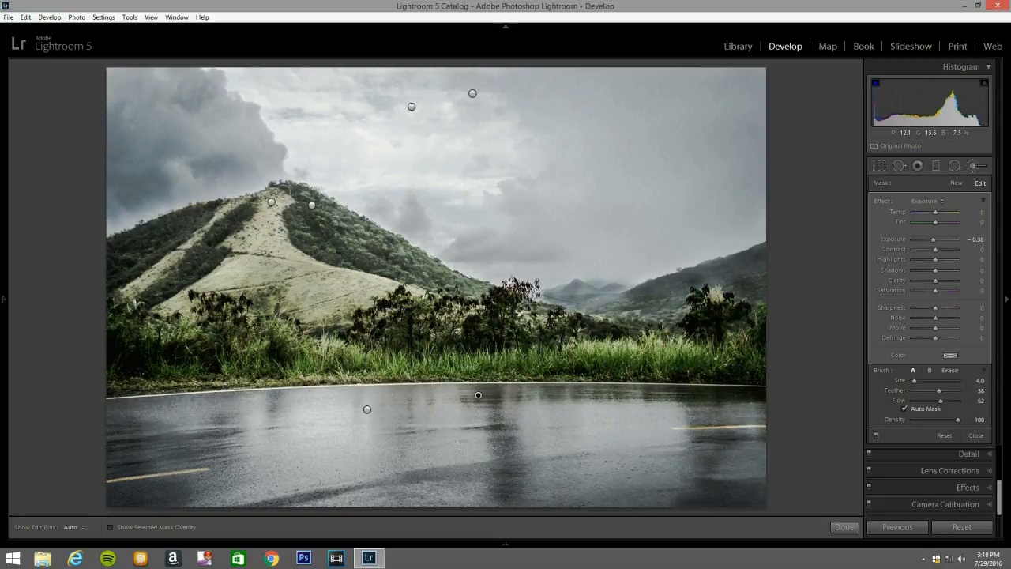
key(h)
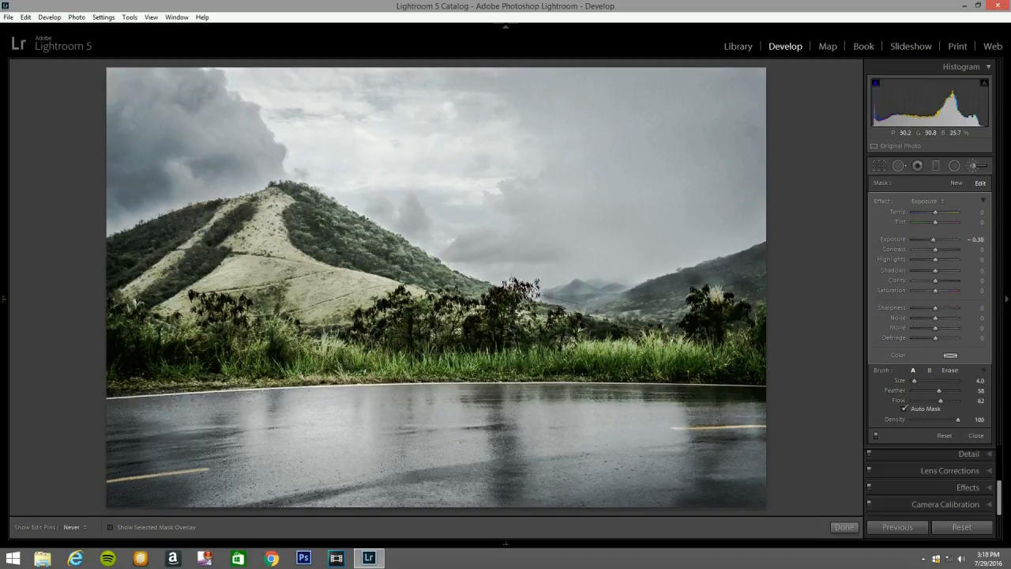
Step: Toggle the edit pins to check the road, reduce the brush size to 1.0, and close the adjustment brush
key(h)
key(h)
scroll(325, 296, down, 3)
key(h)
key(h)
key(h)
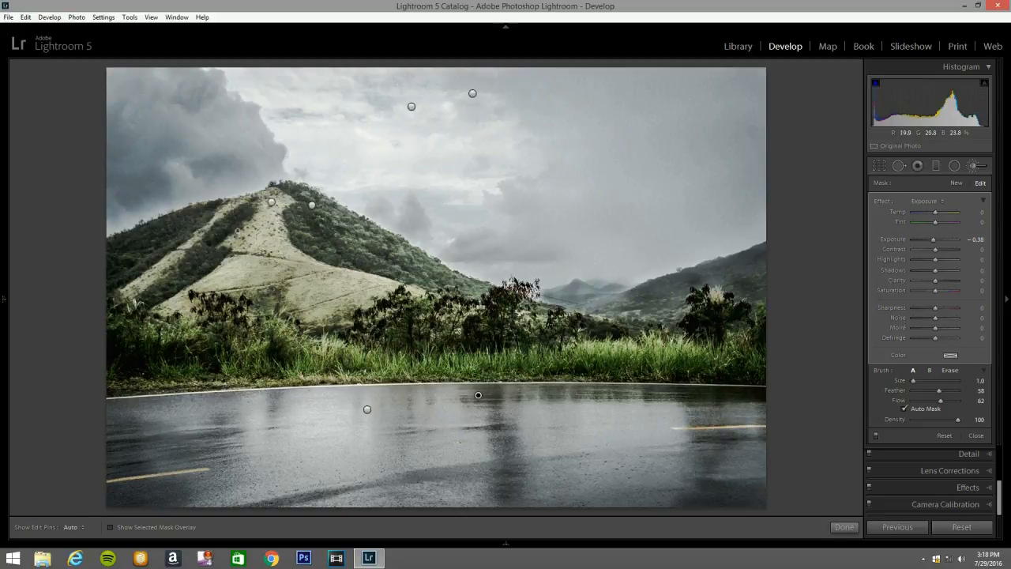
click(975, 167)
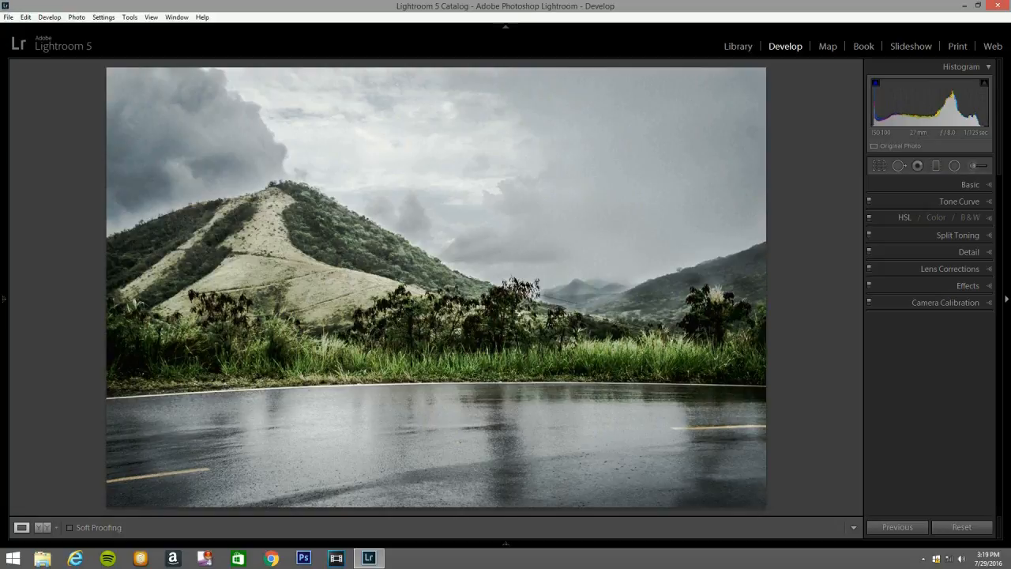
Step: Compare the original and edited photo side by side with the surrounding interface dimmed
key(y)
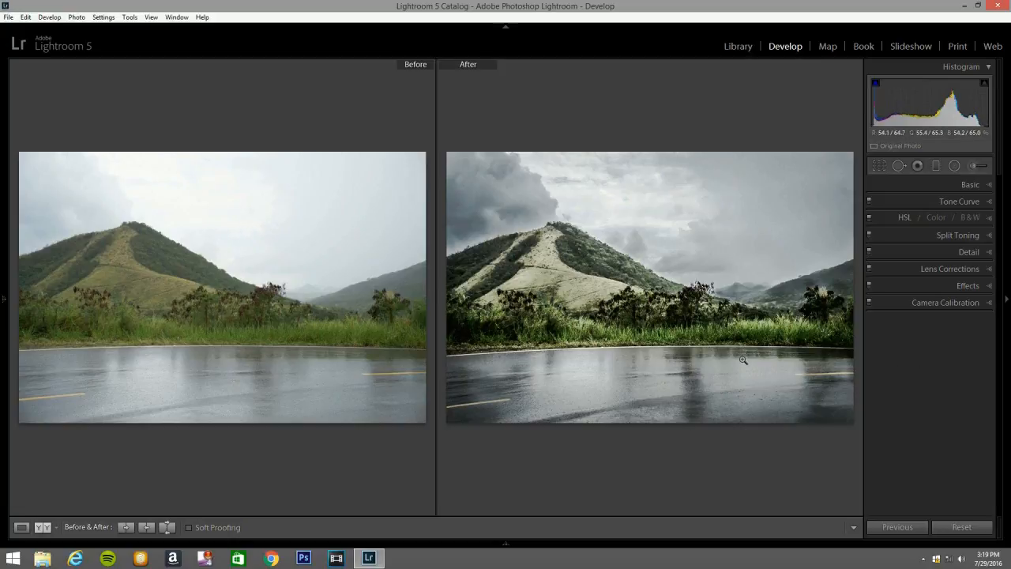
key(l)
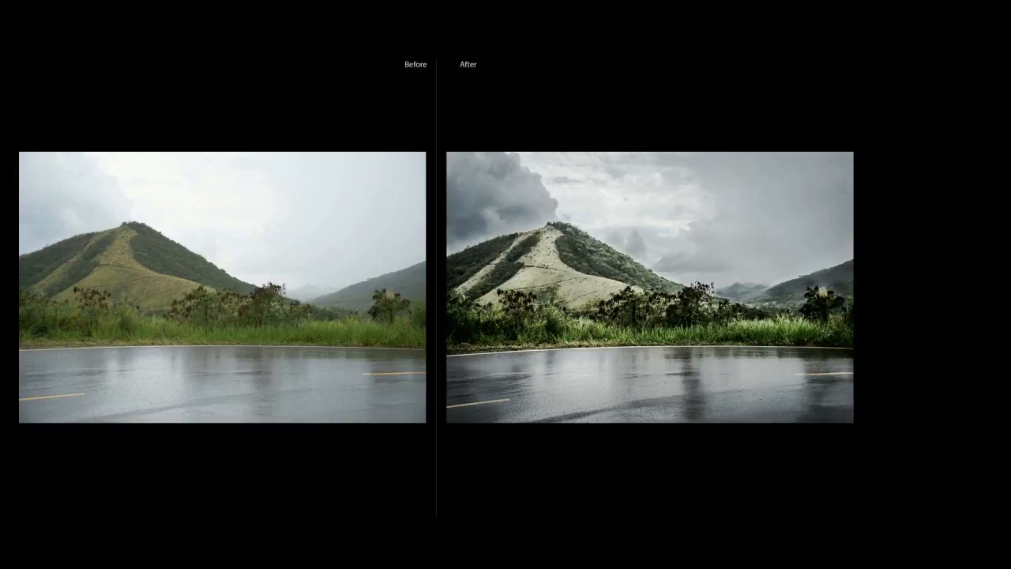